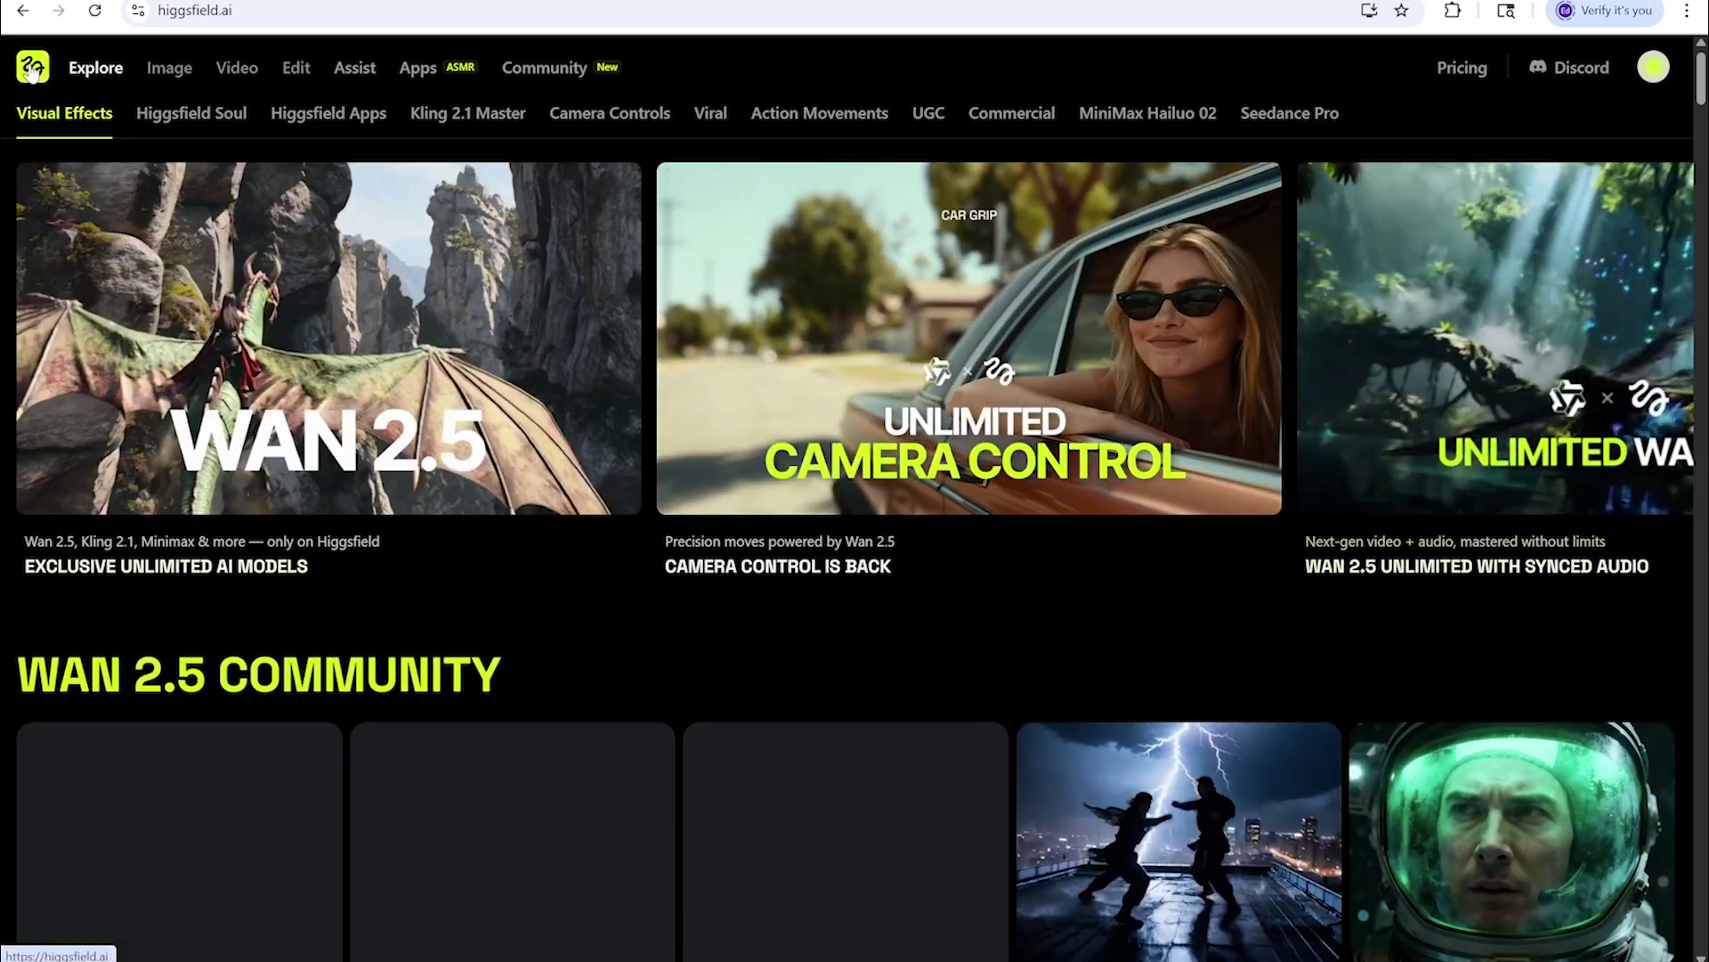
Browse the Explore page's Visual Effects section, then check the account menu showing 19% credits used
click(54, 113)
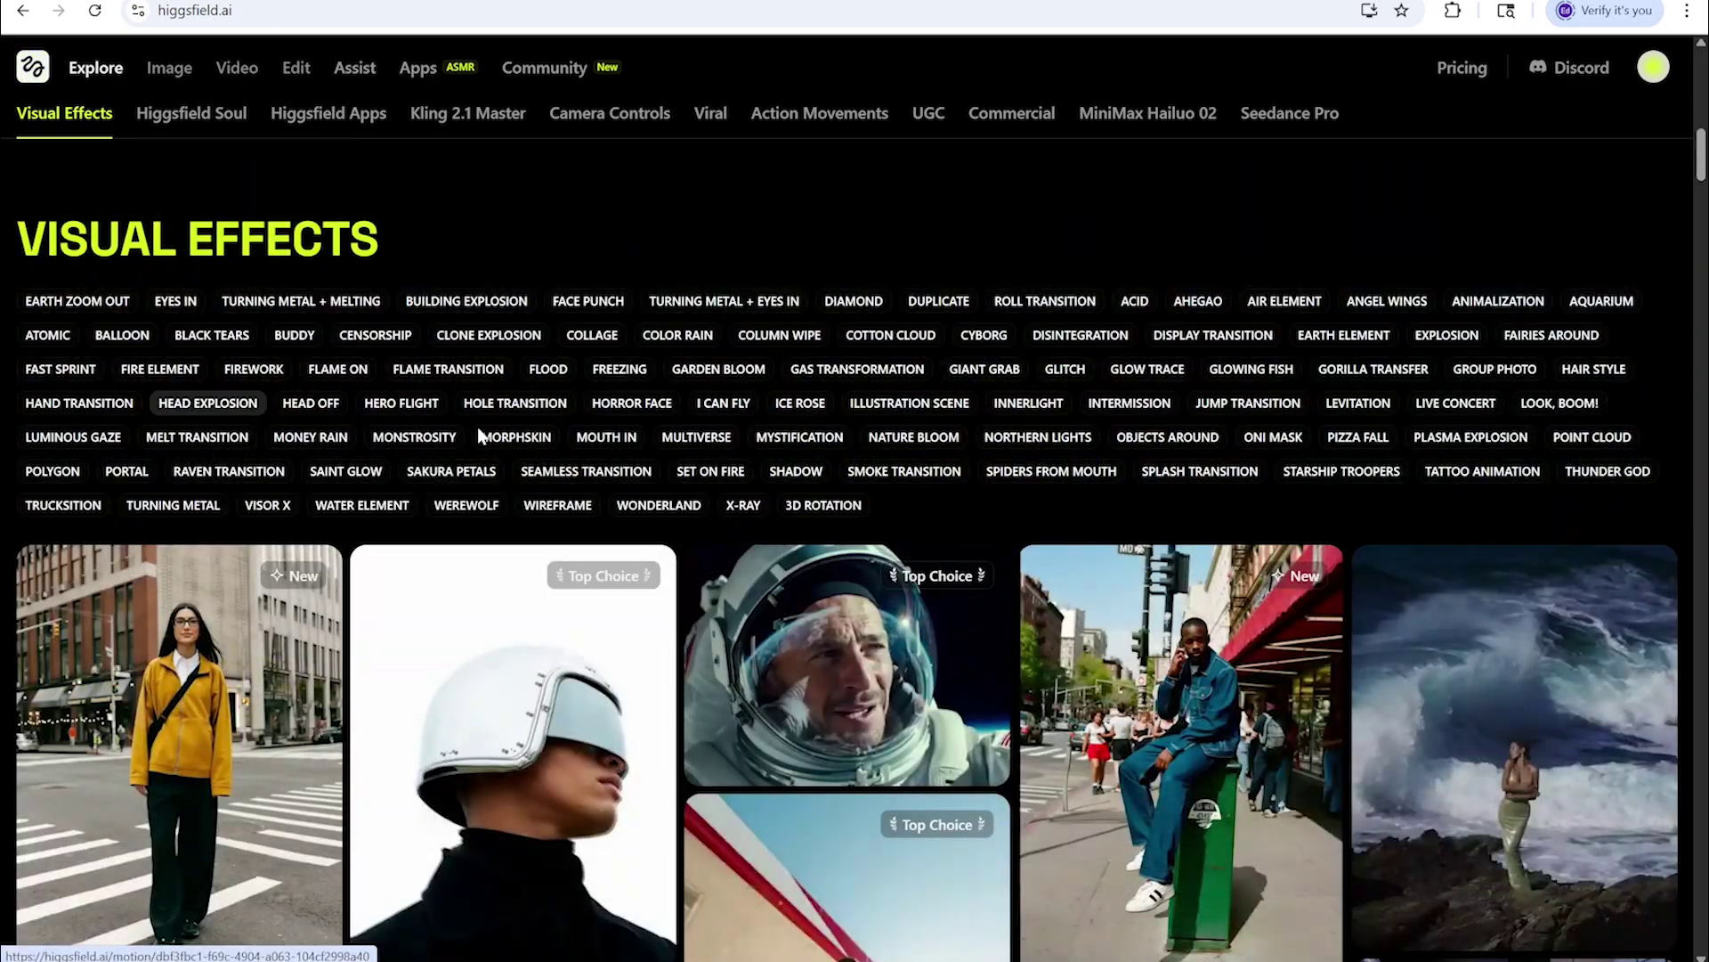
scroll(481, 439, up, 3)
scroll(642, 530, up, 2)
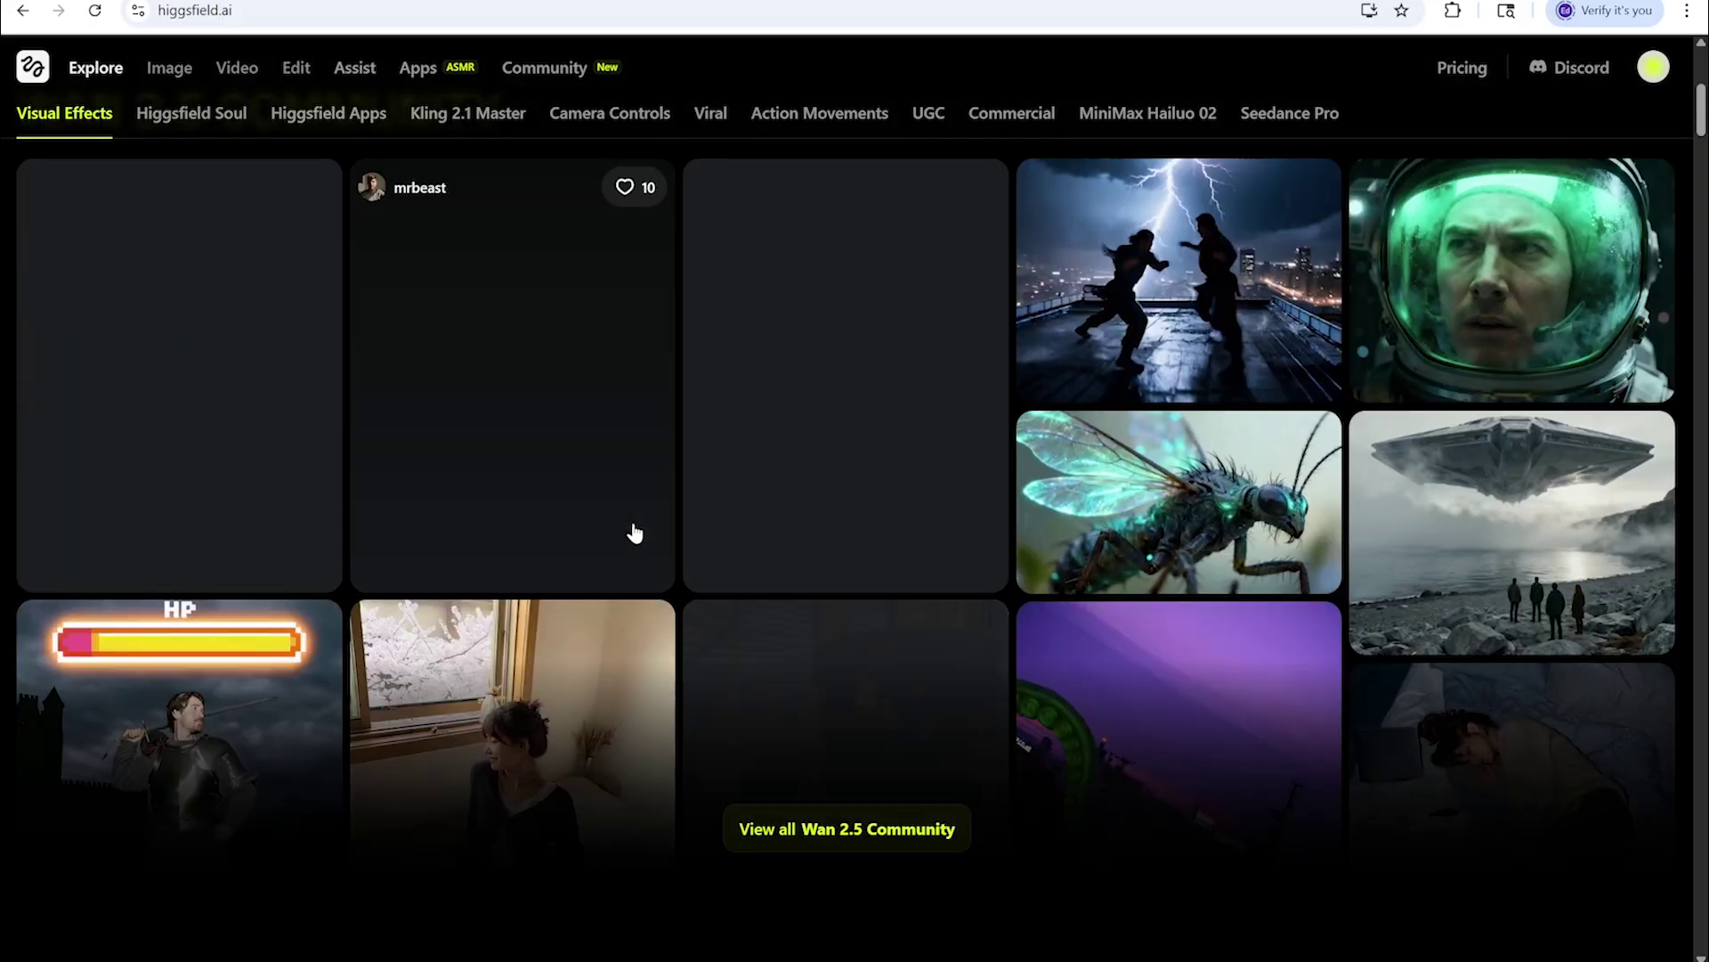
scroll(633, 534, up, 3)
scroll(633, 526, up, 1)
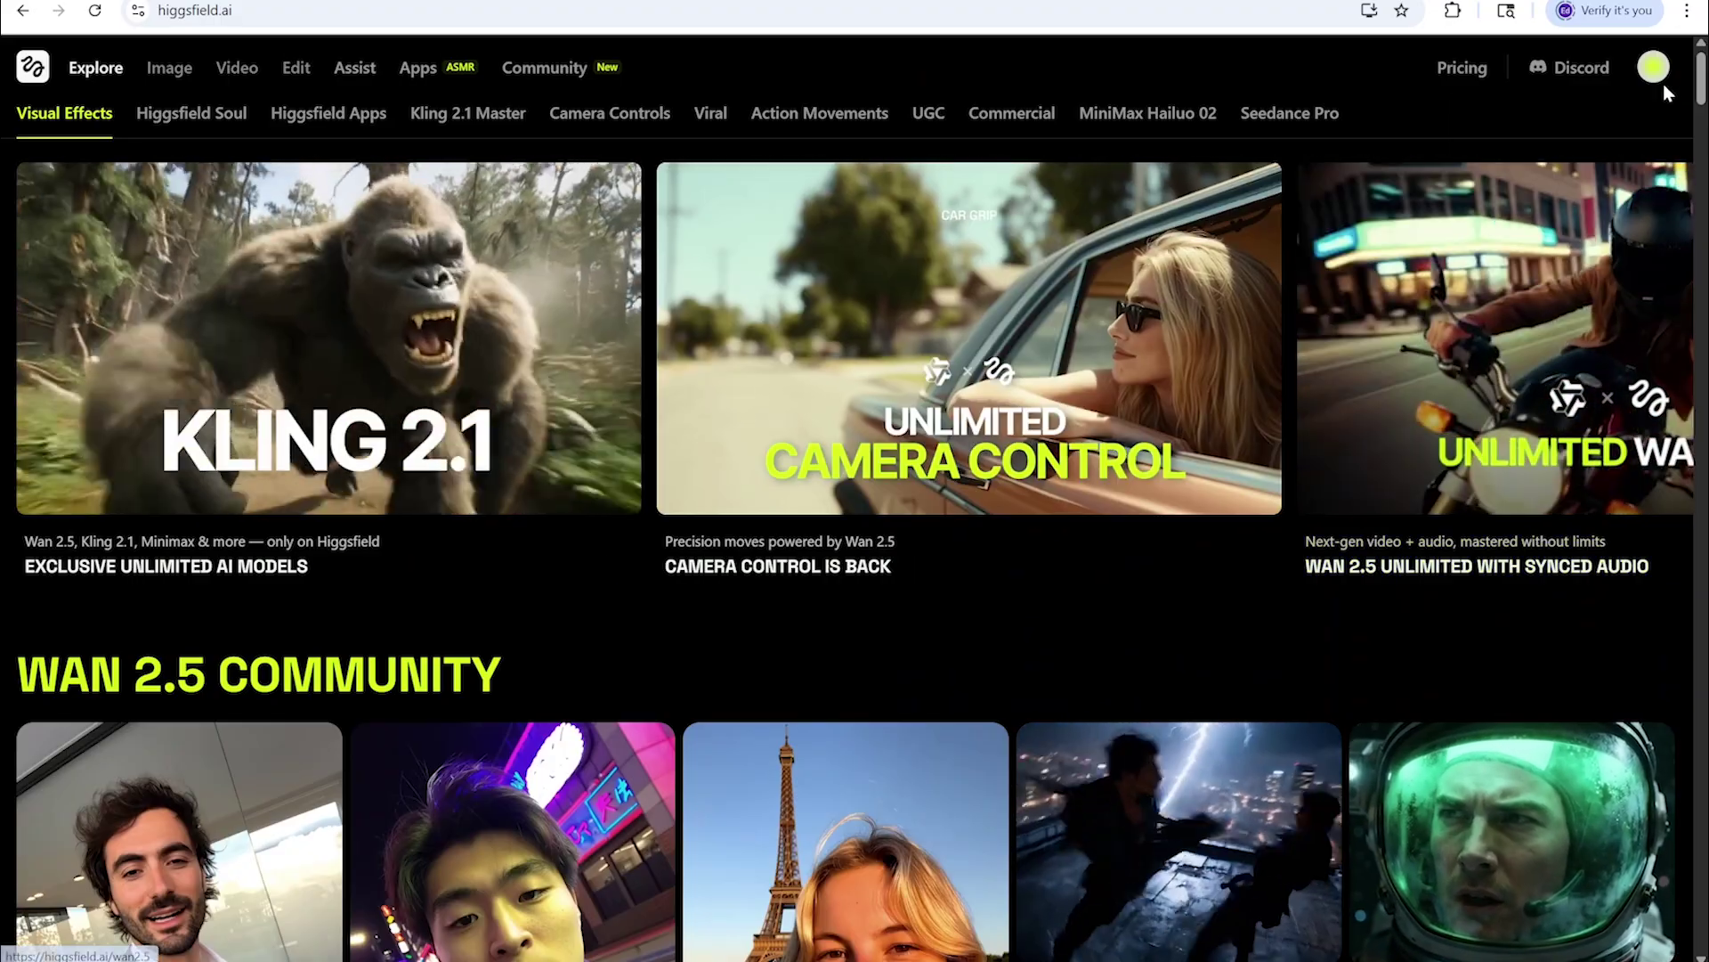
click(1652, 70)
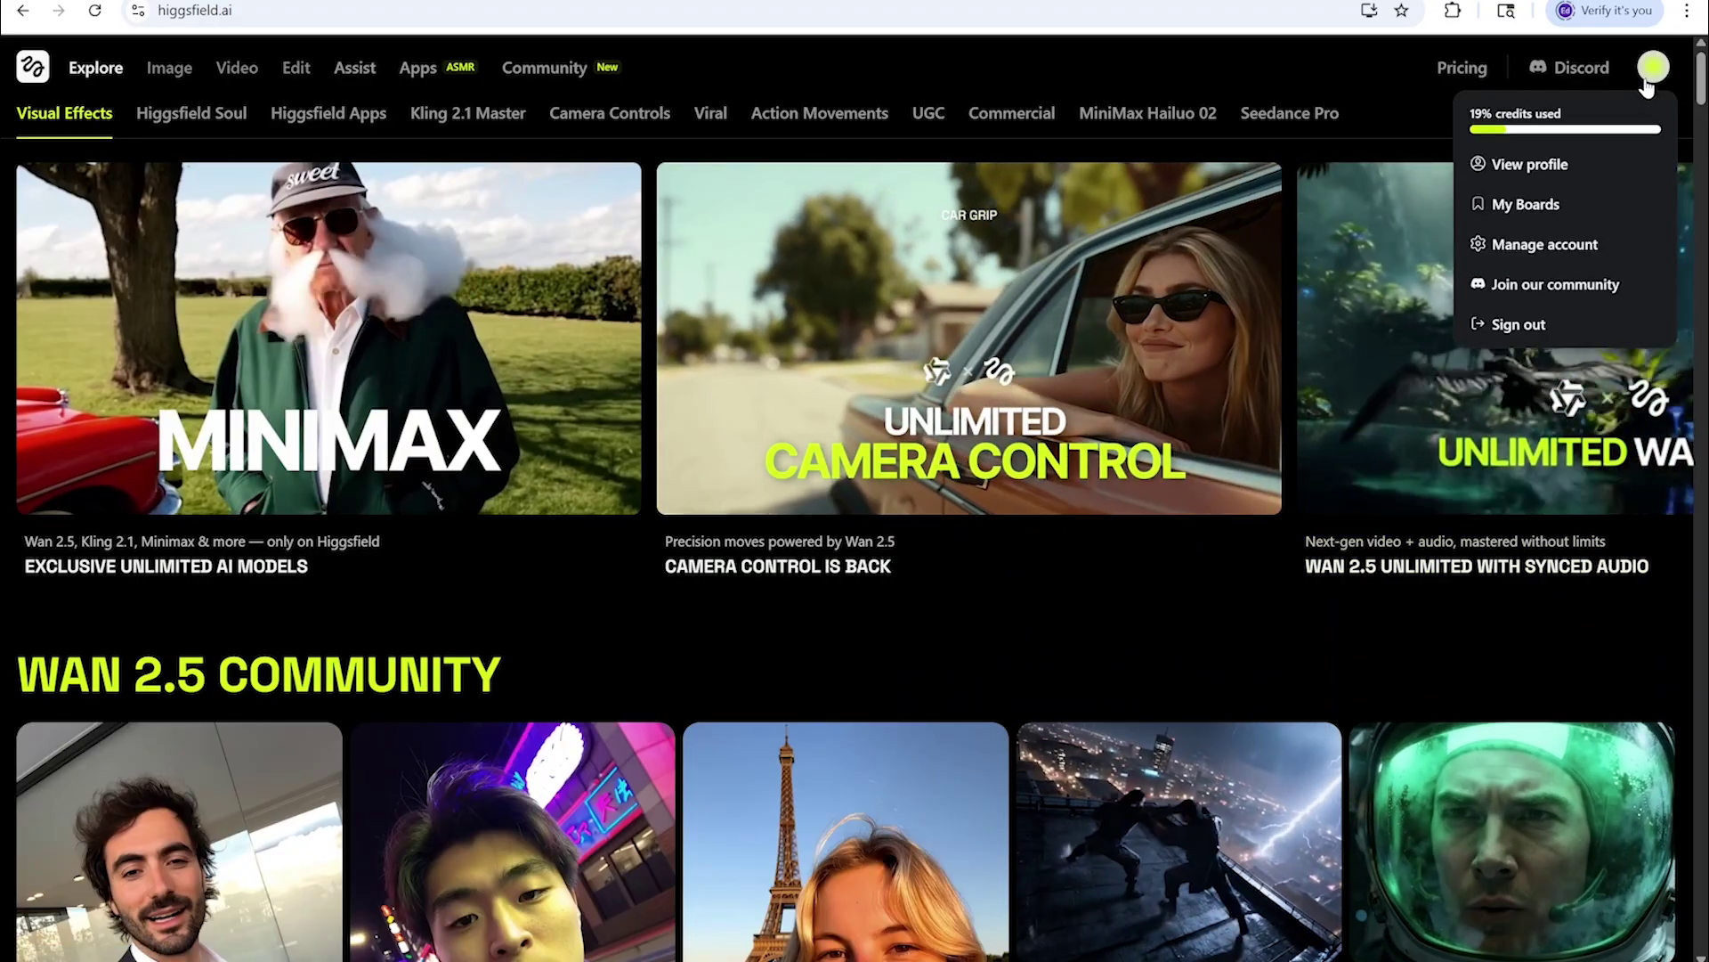
click(1545, 244)
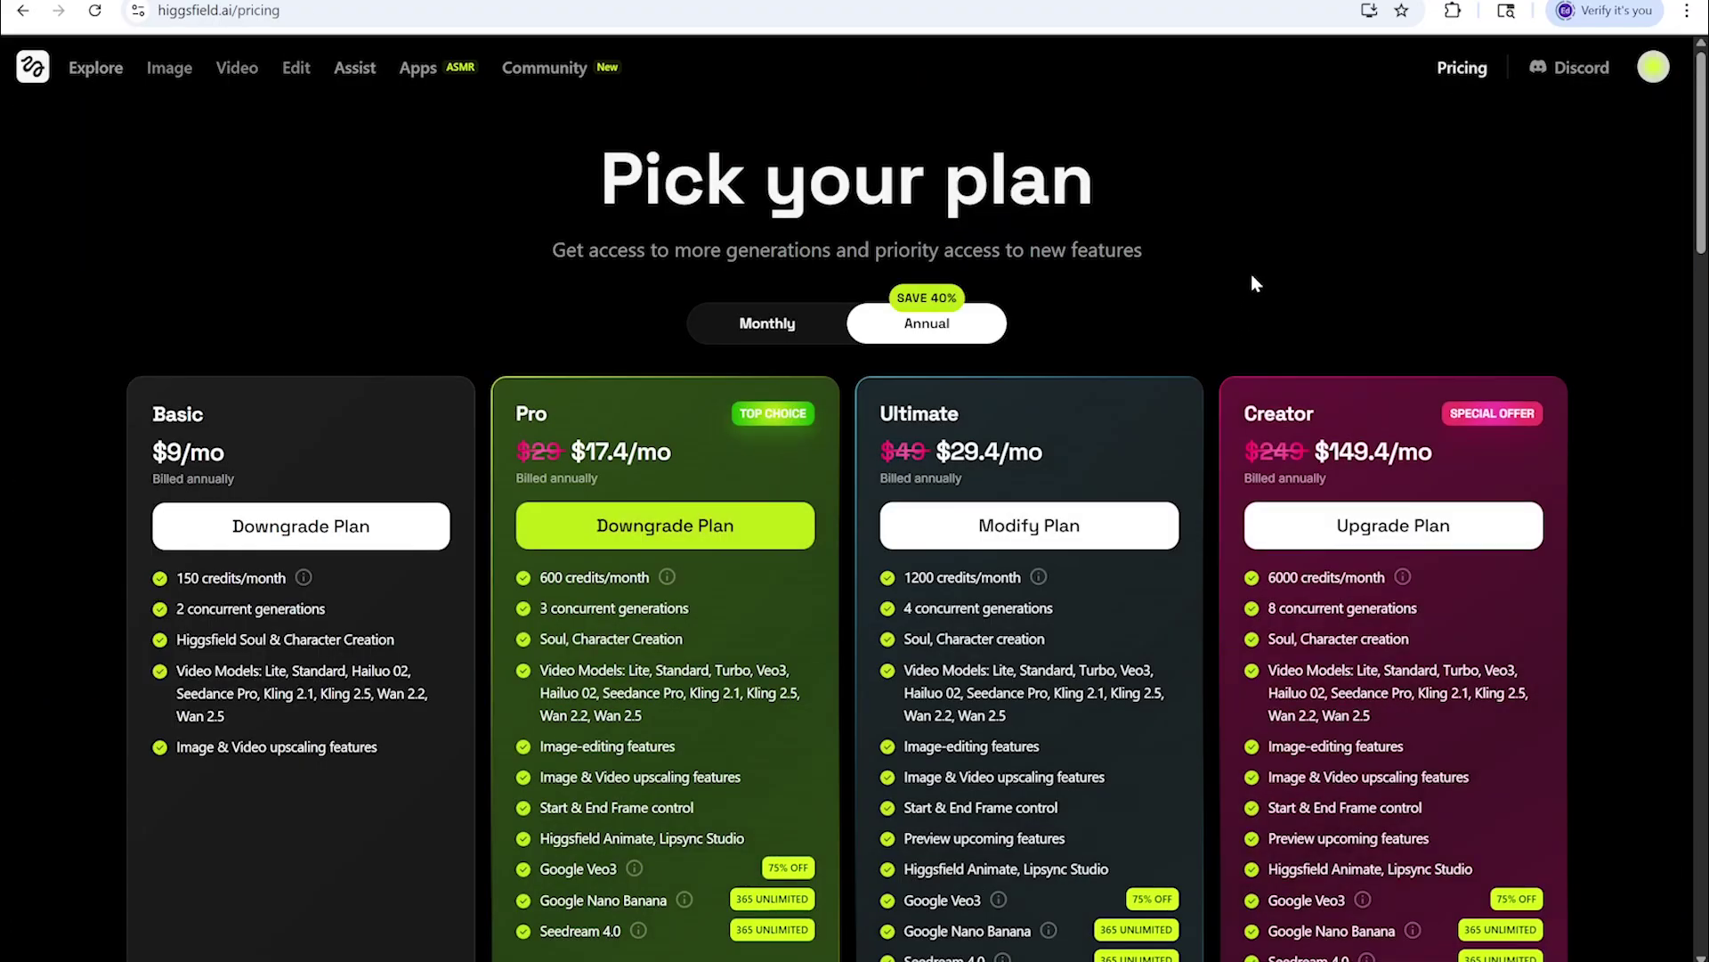
scroll(1252, 276, down, 2)
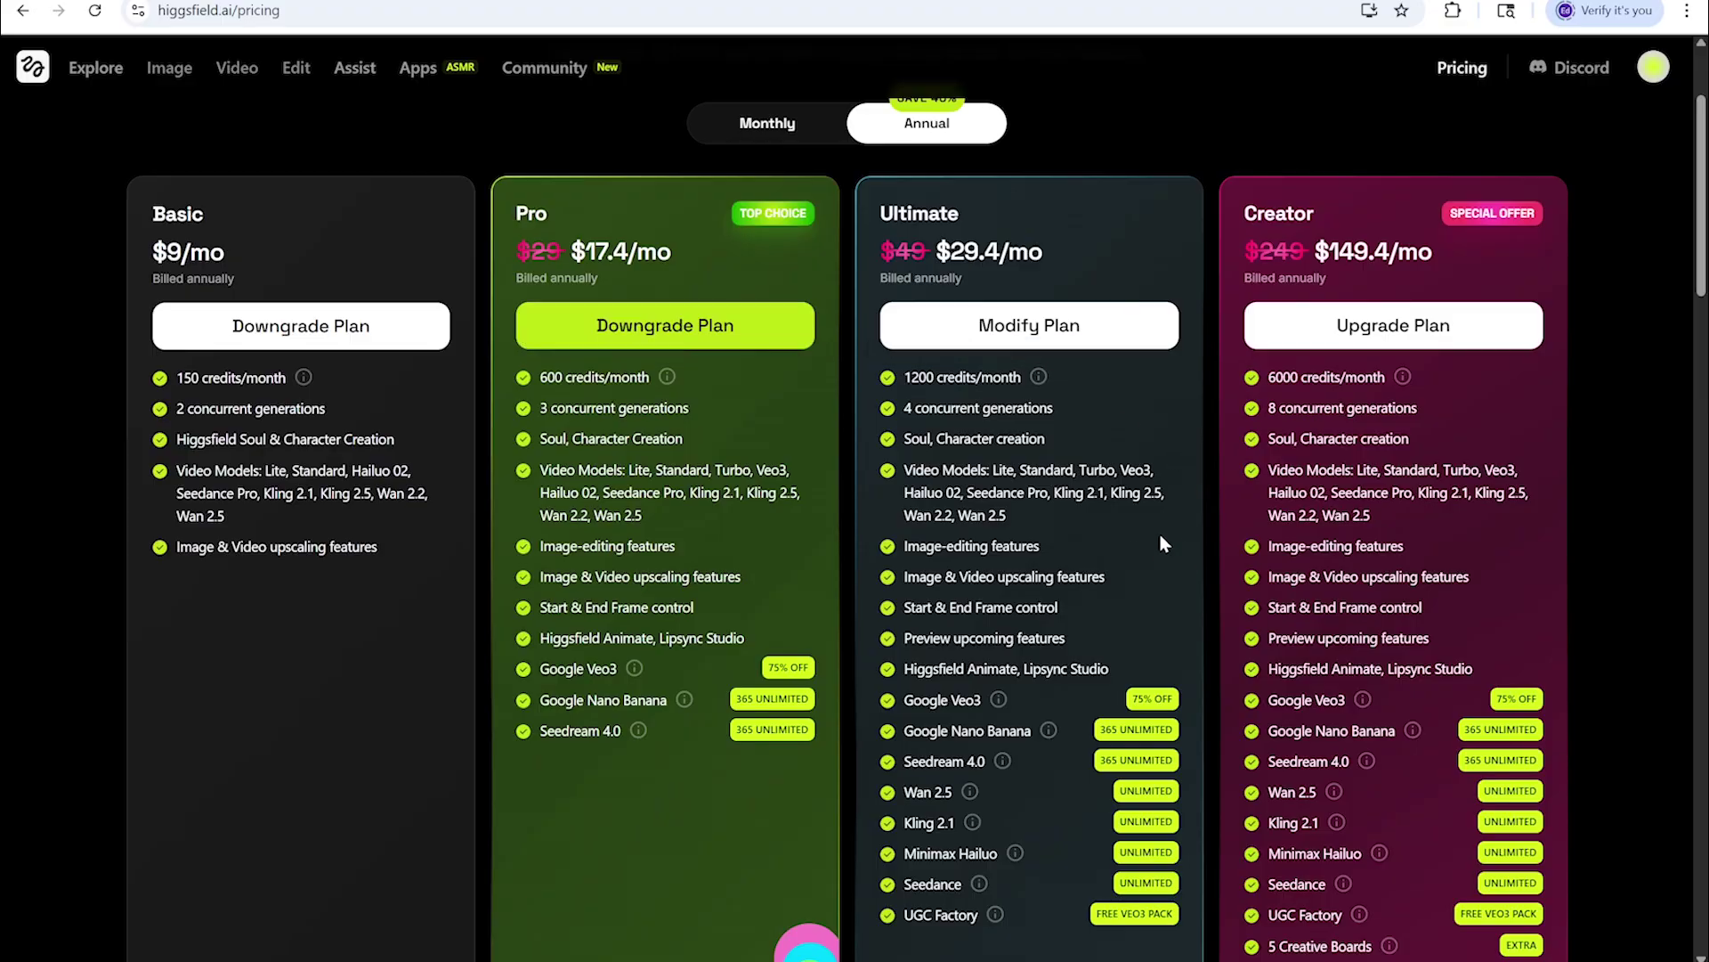
scroll(1121, 536, down, 2)
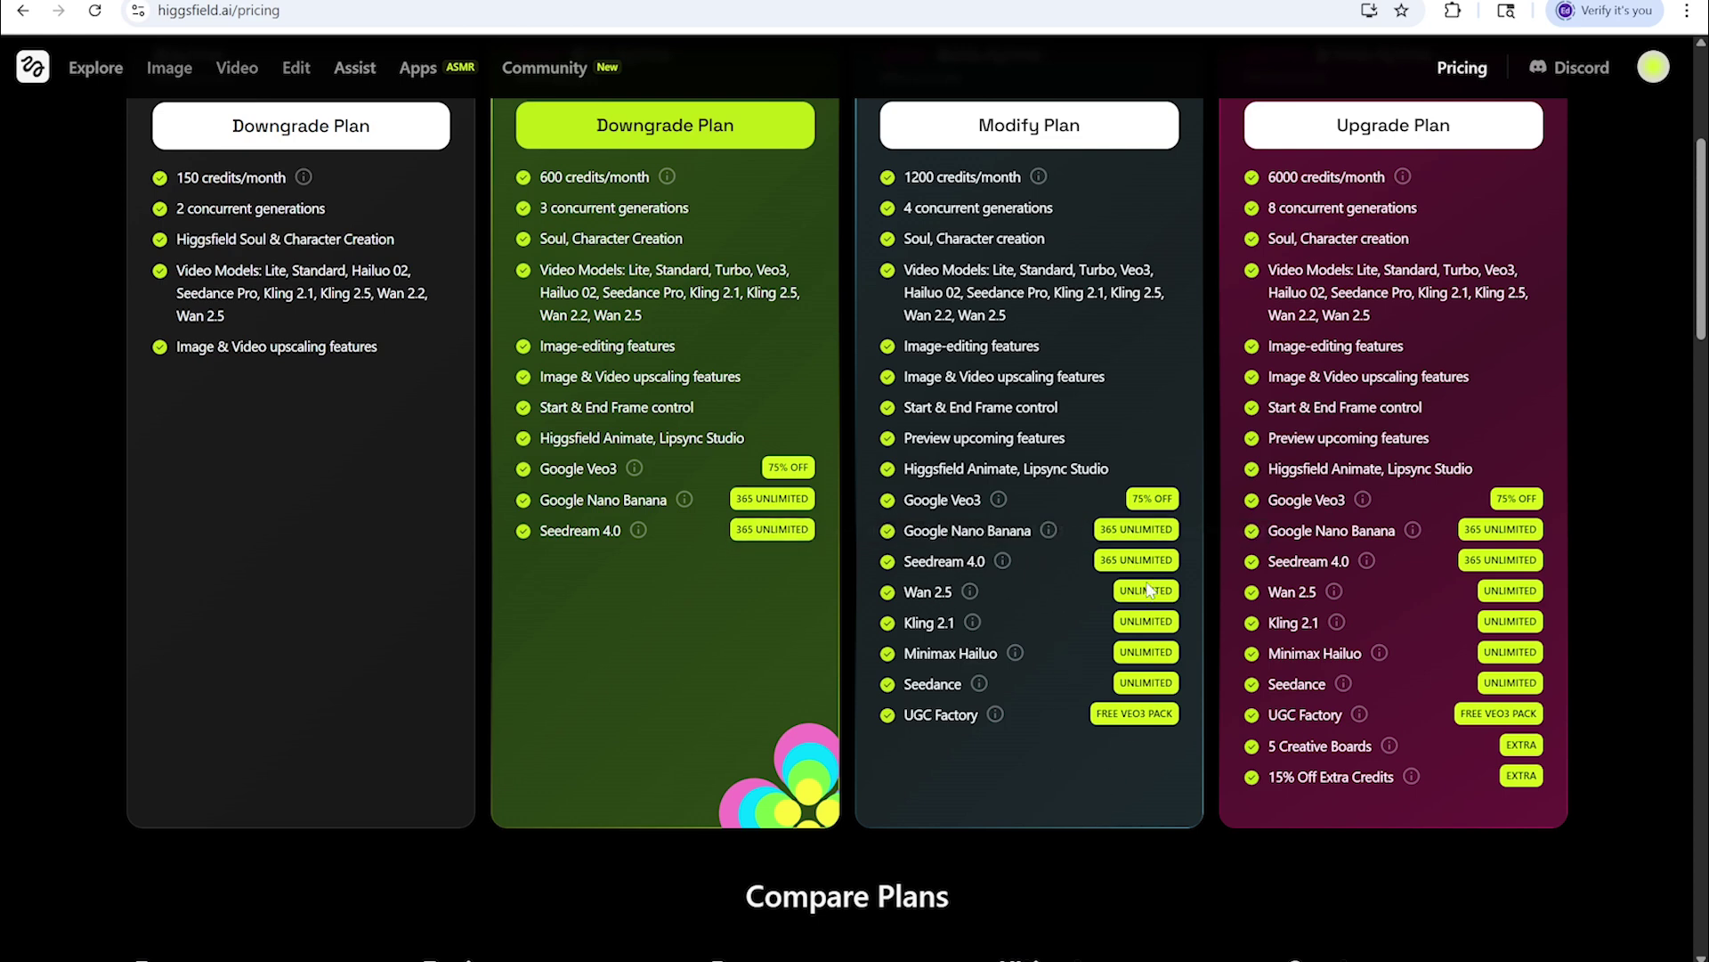
scroll(1046, 280, up, 2)
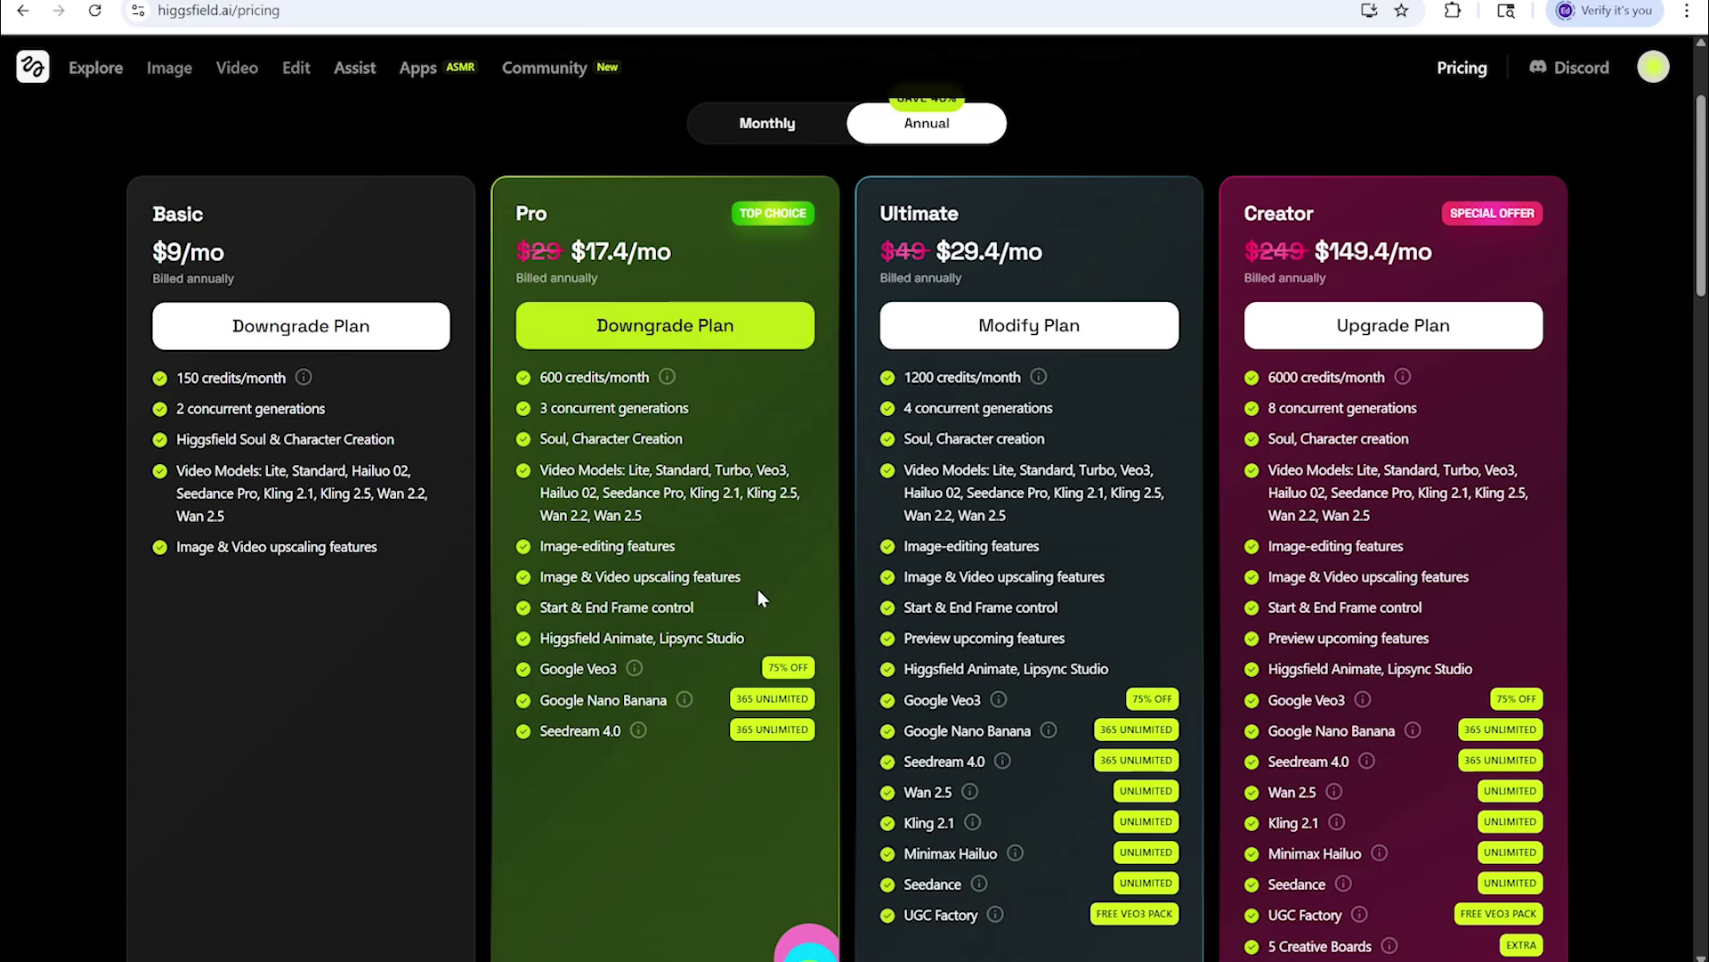
scroll(757, 578, down, 3)
scroll(1046, 659, up, 3)
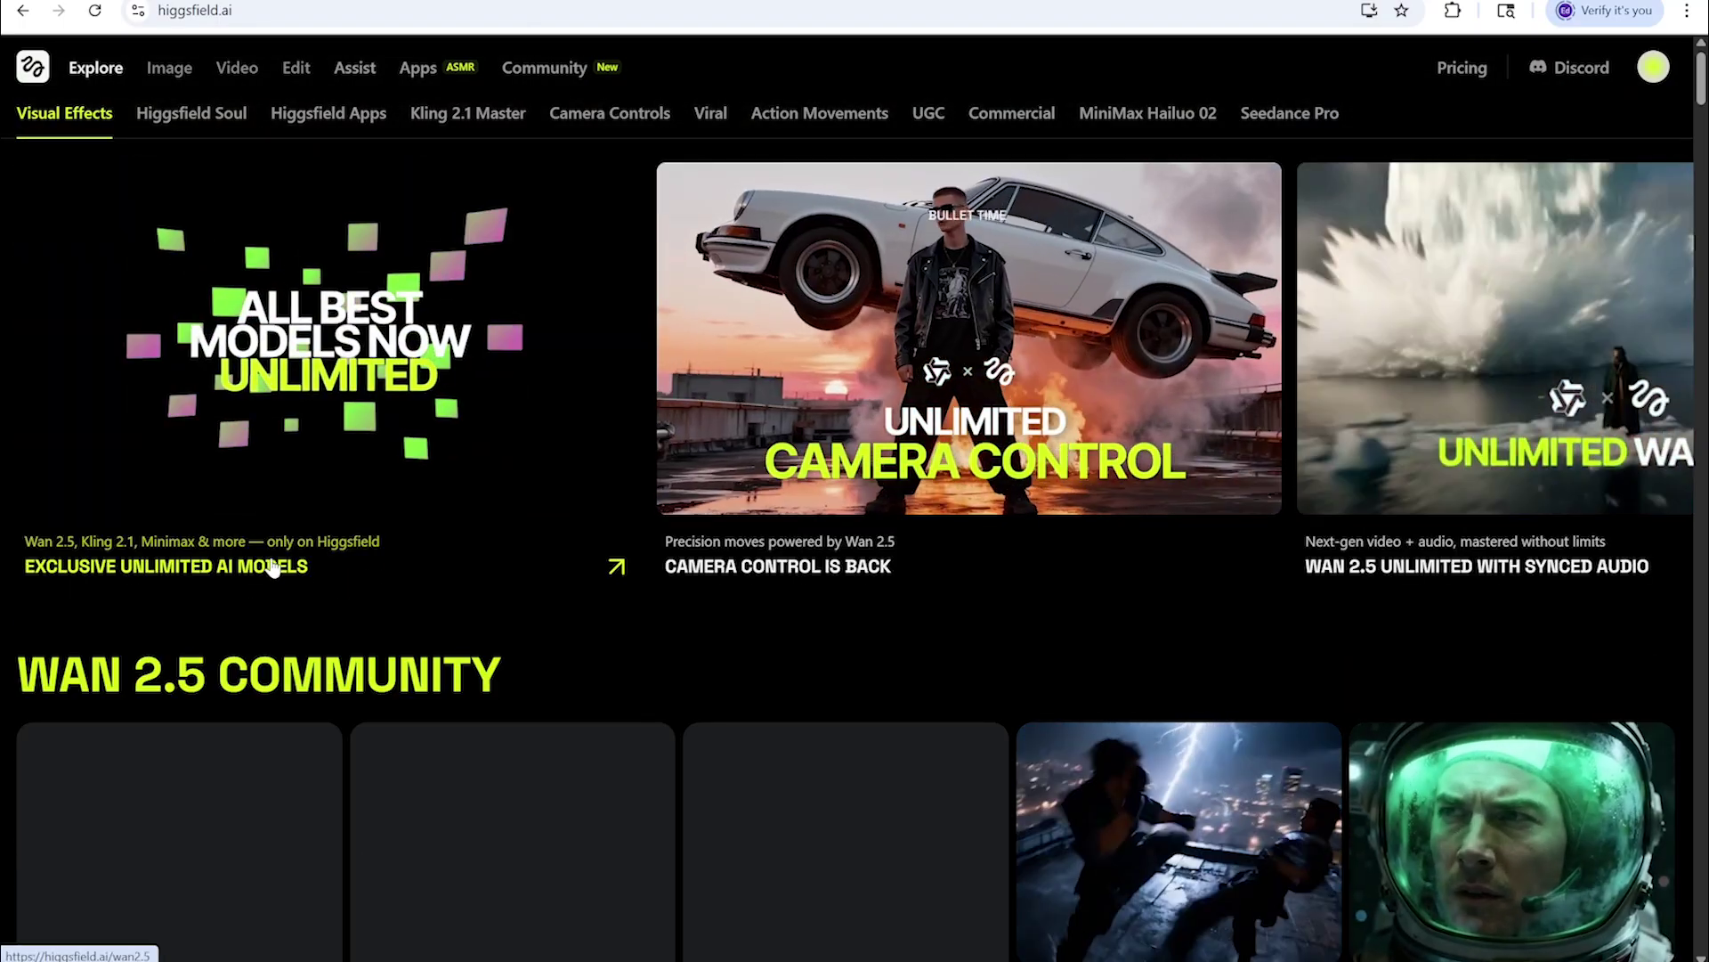
Enter the Wan 2.5 video creator, browse Seedance presets, and select Seedance Pro as the model
click(609, 567)
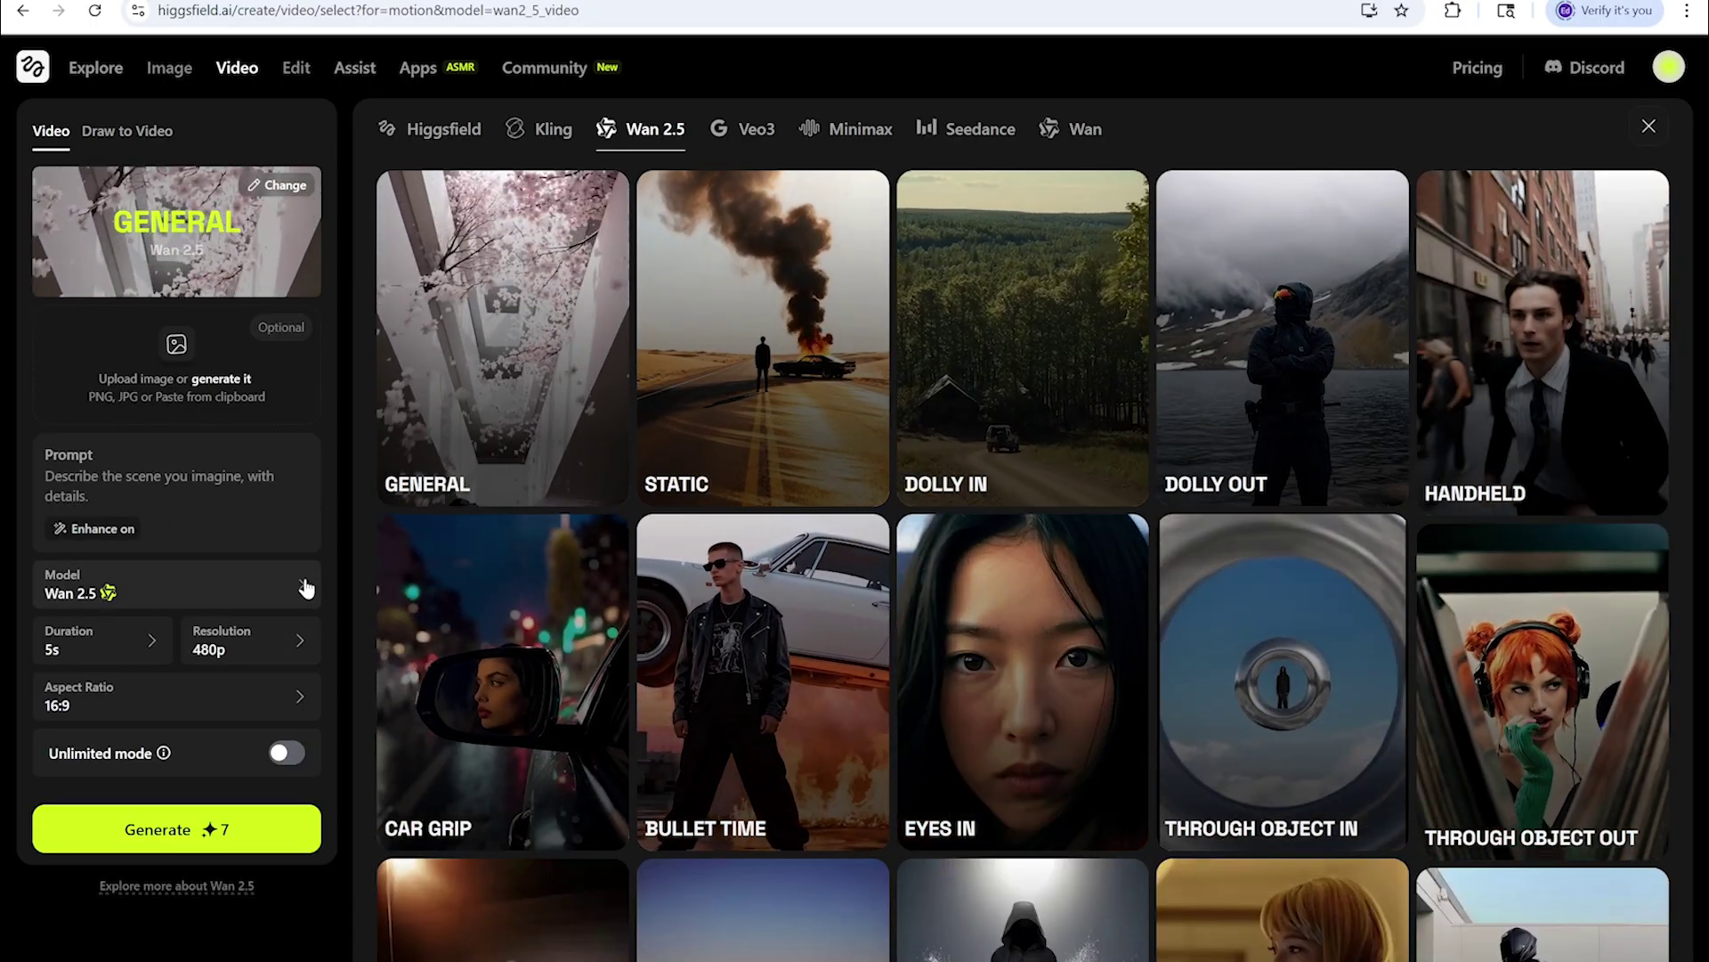
click(965, 130)
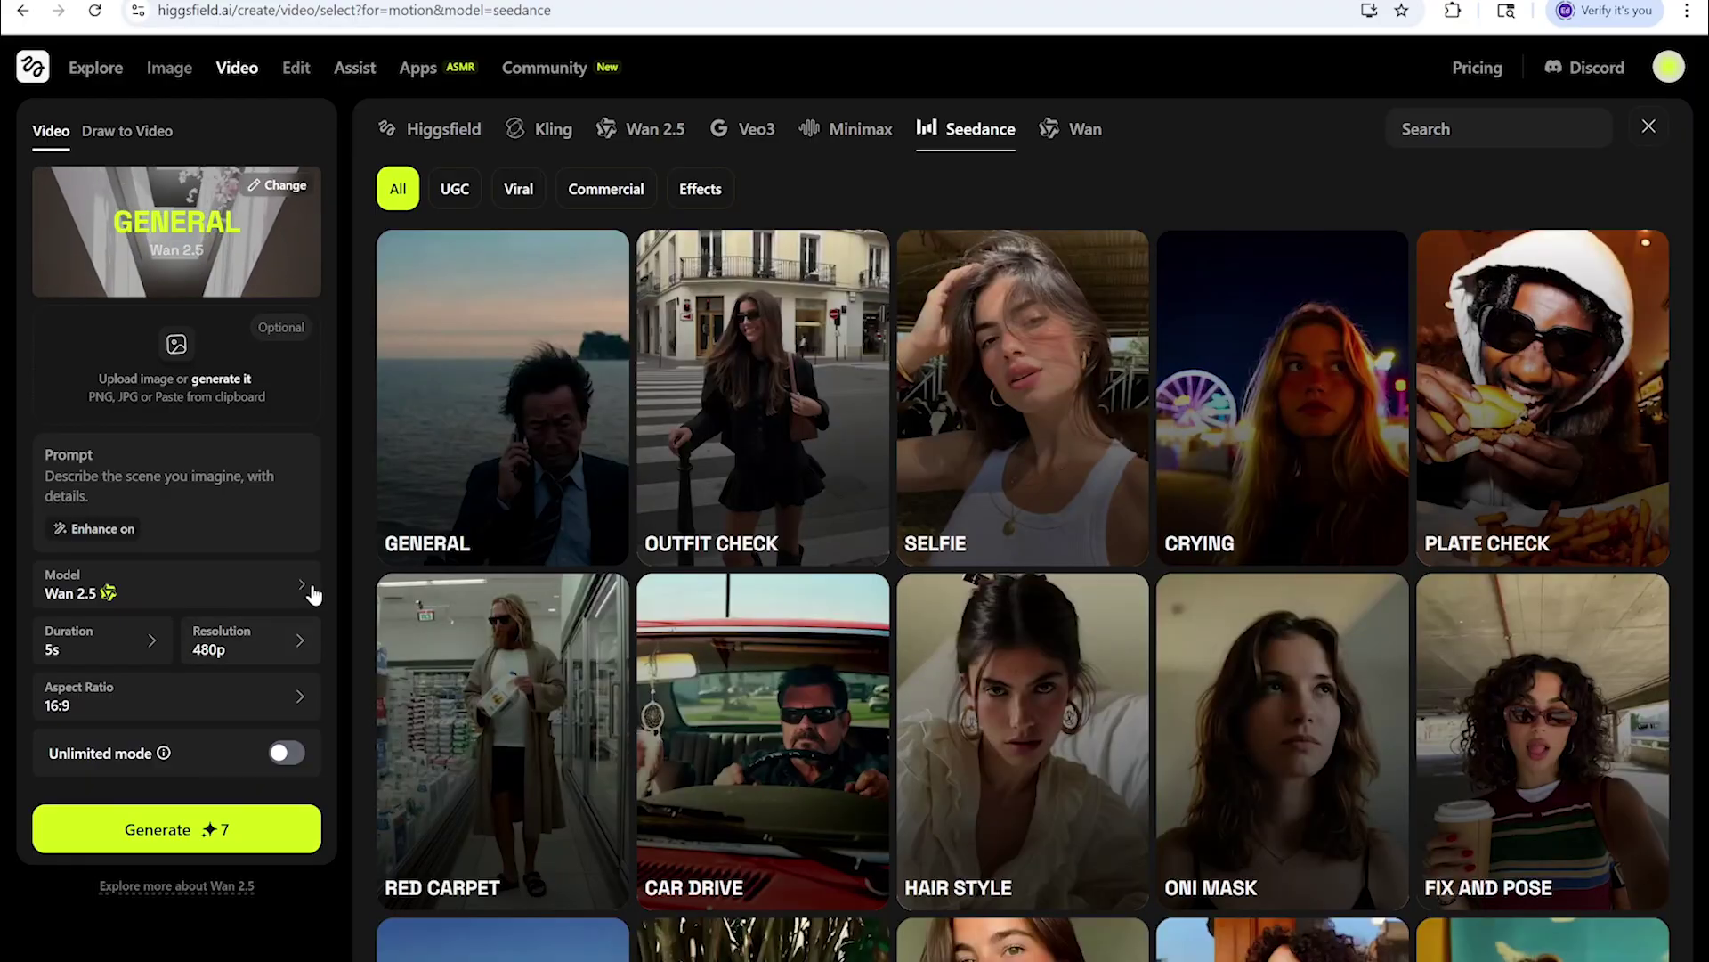
click(315, 601)
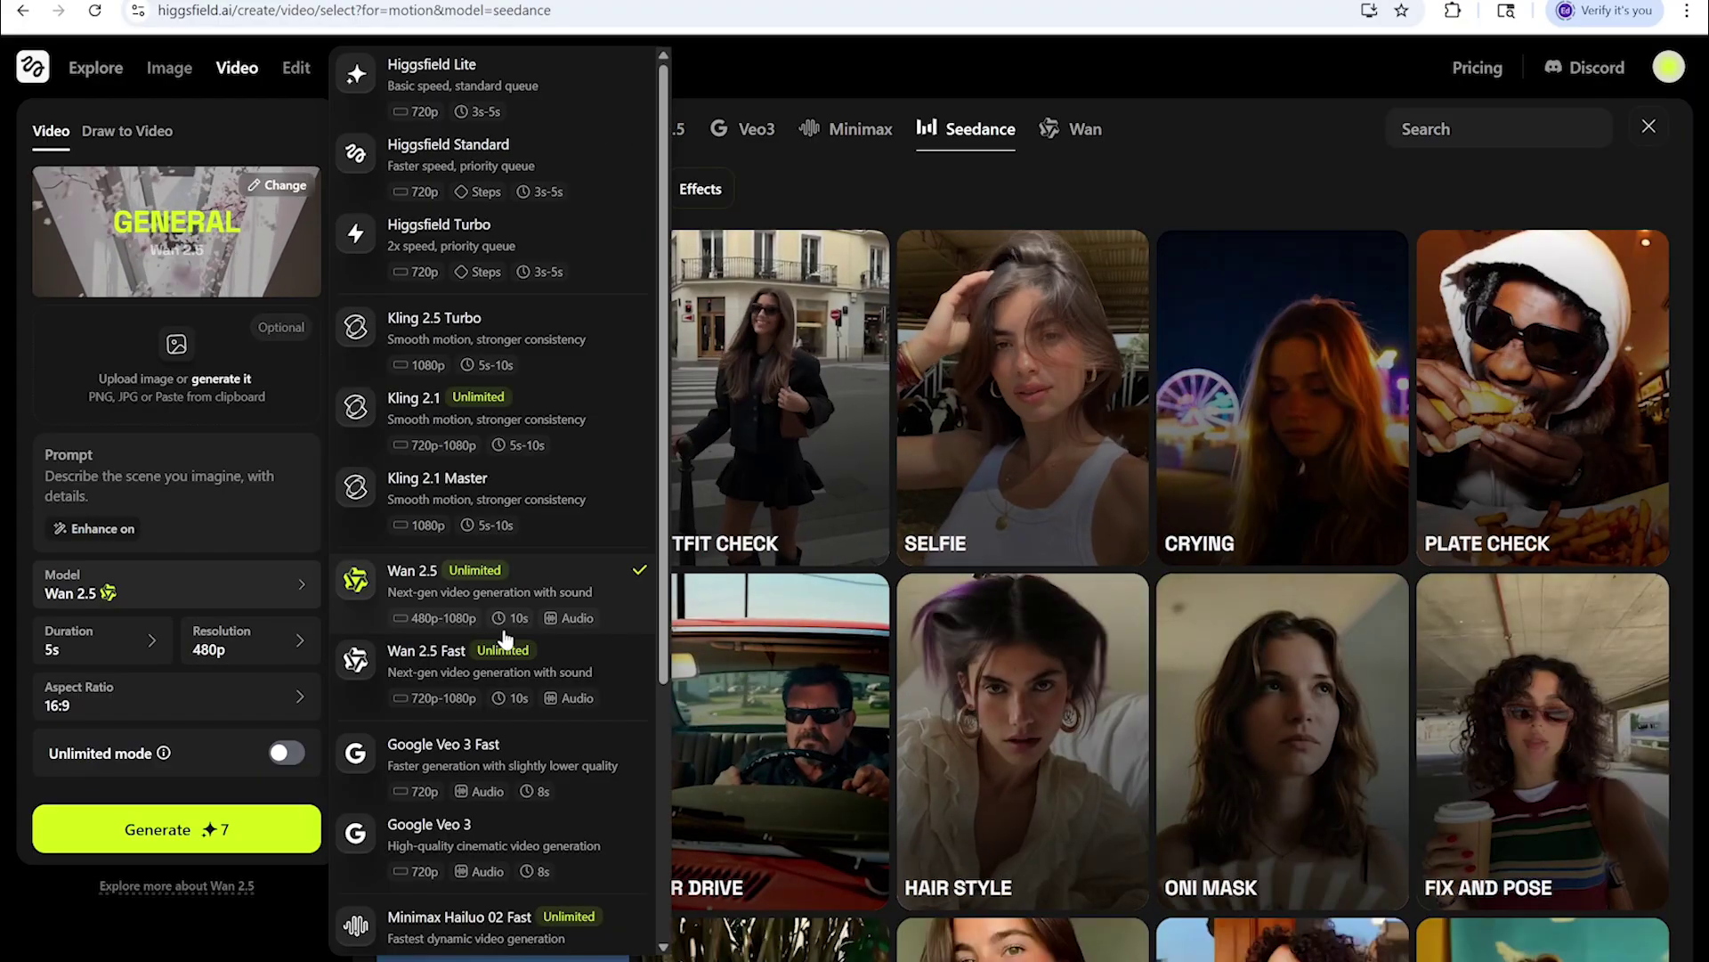
scroll(505, 642, down, 2)
scroll(487, 758, down, 1)
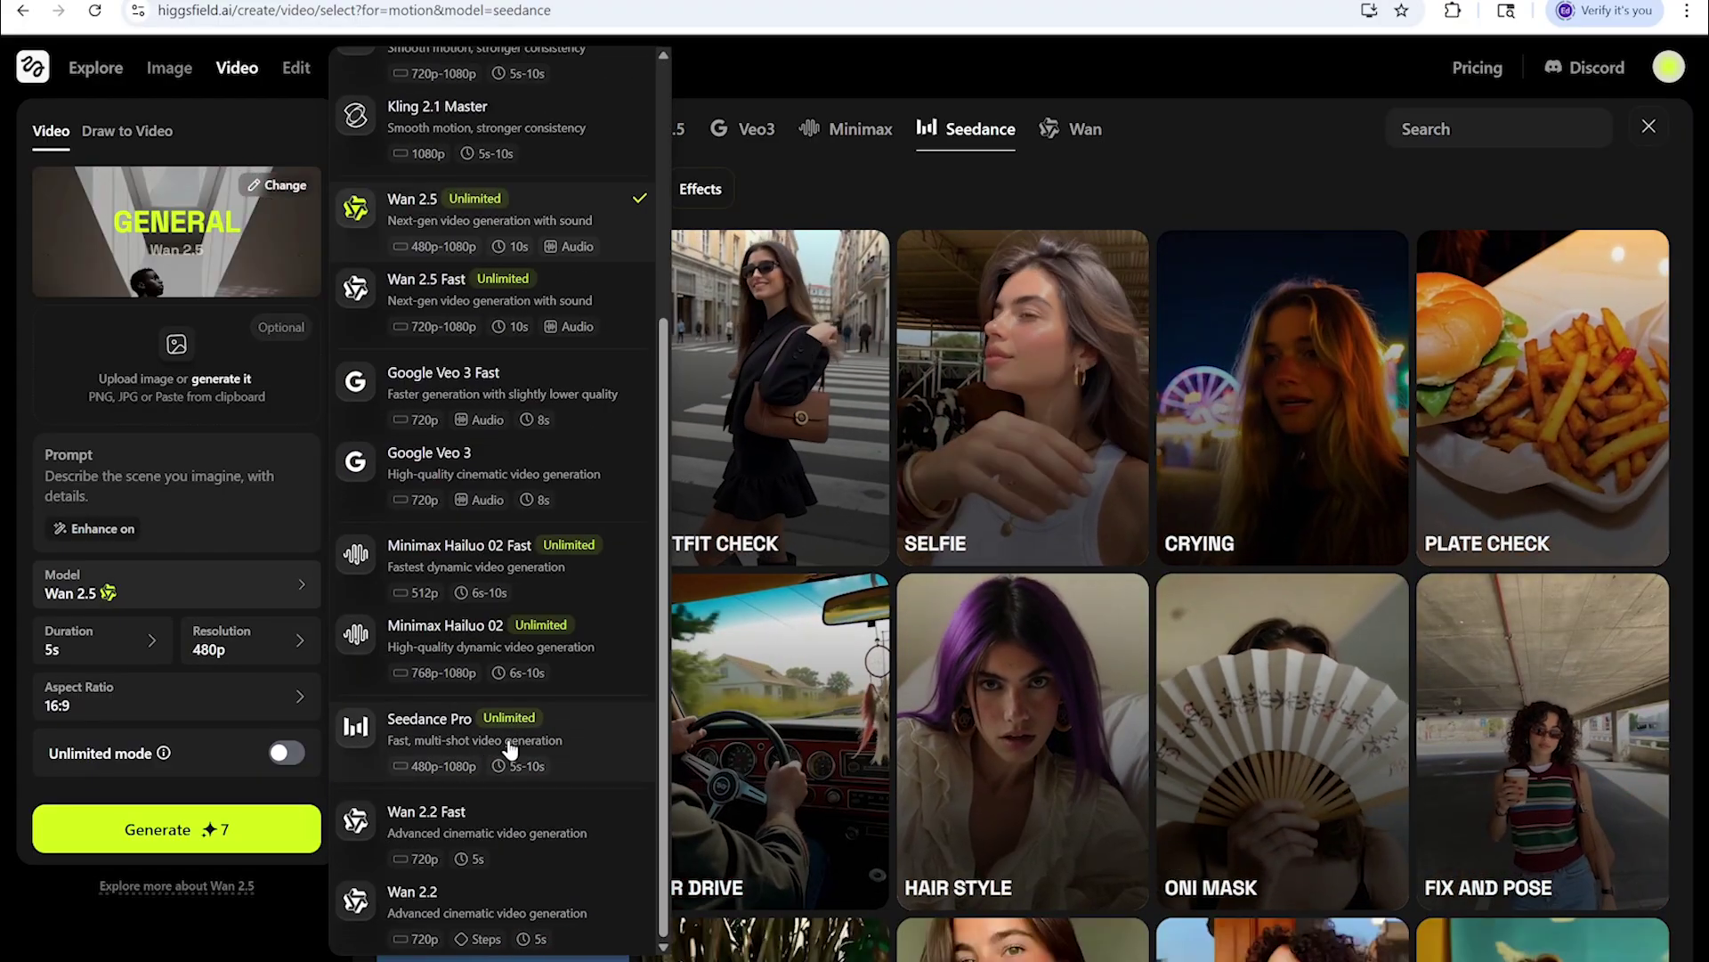
click(508, 750)
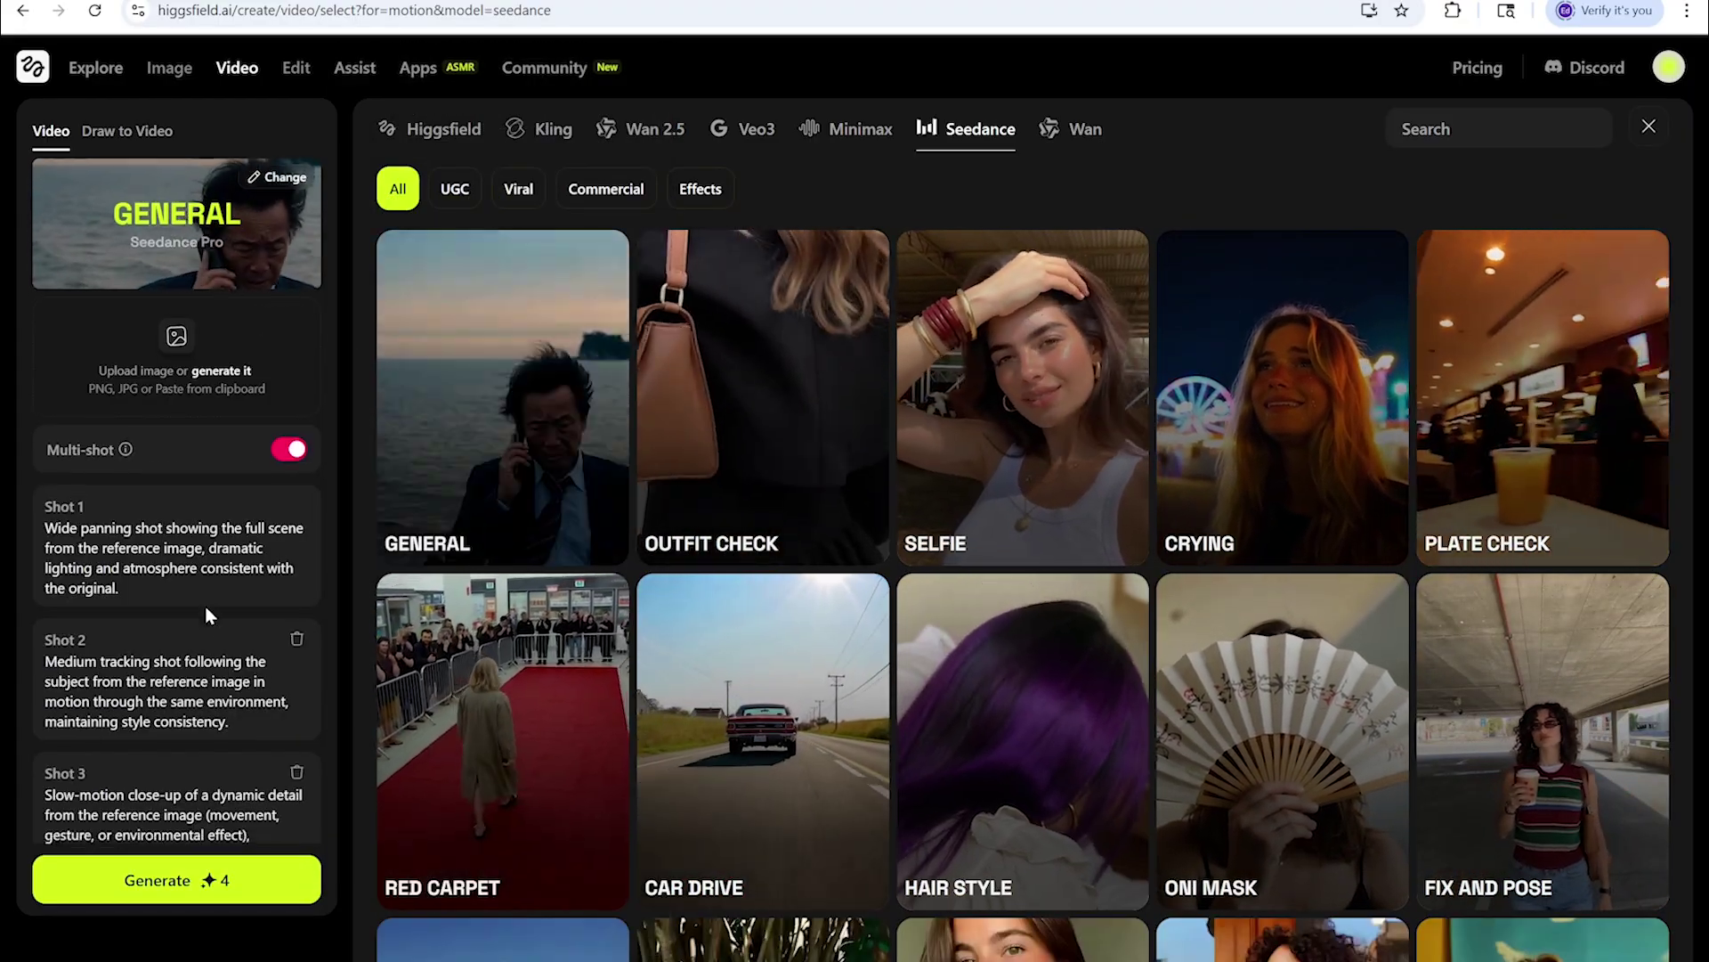
scroll(208, 615, down, 2)
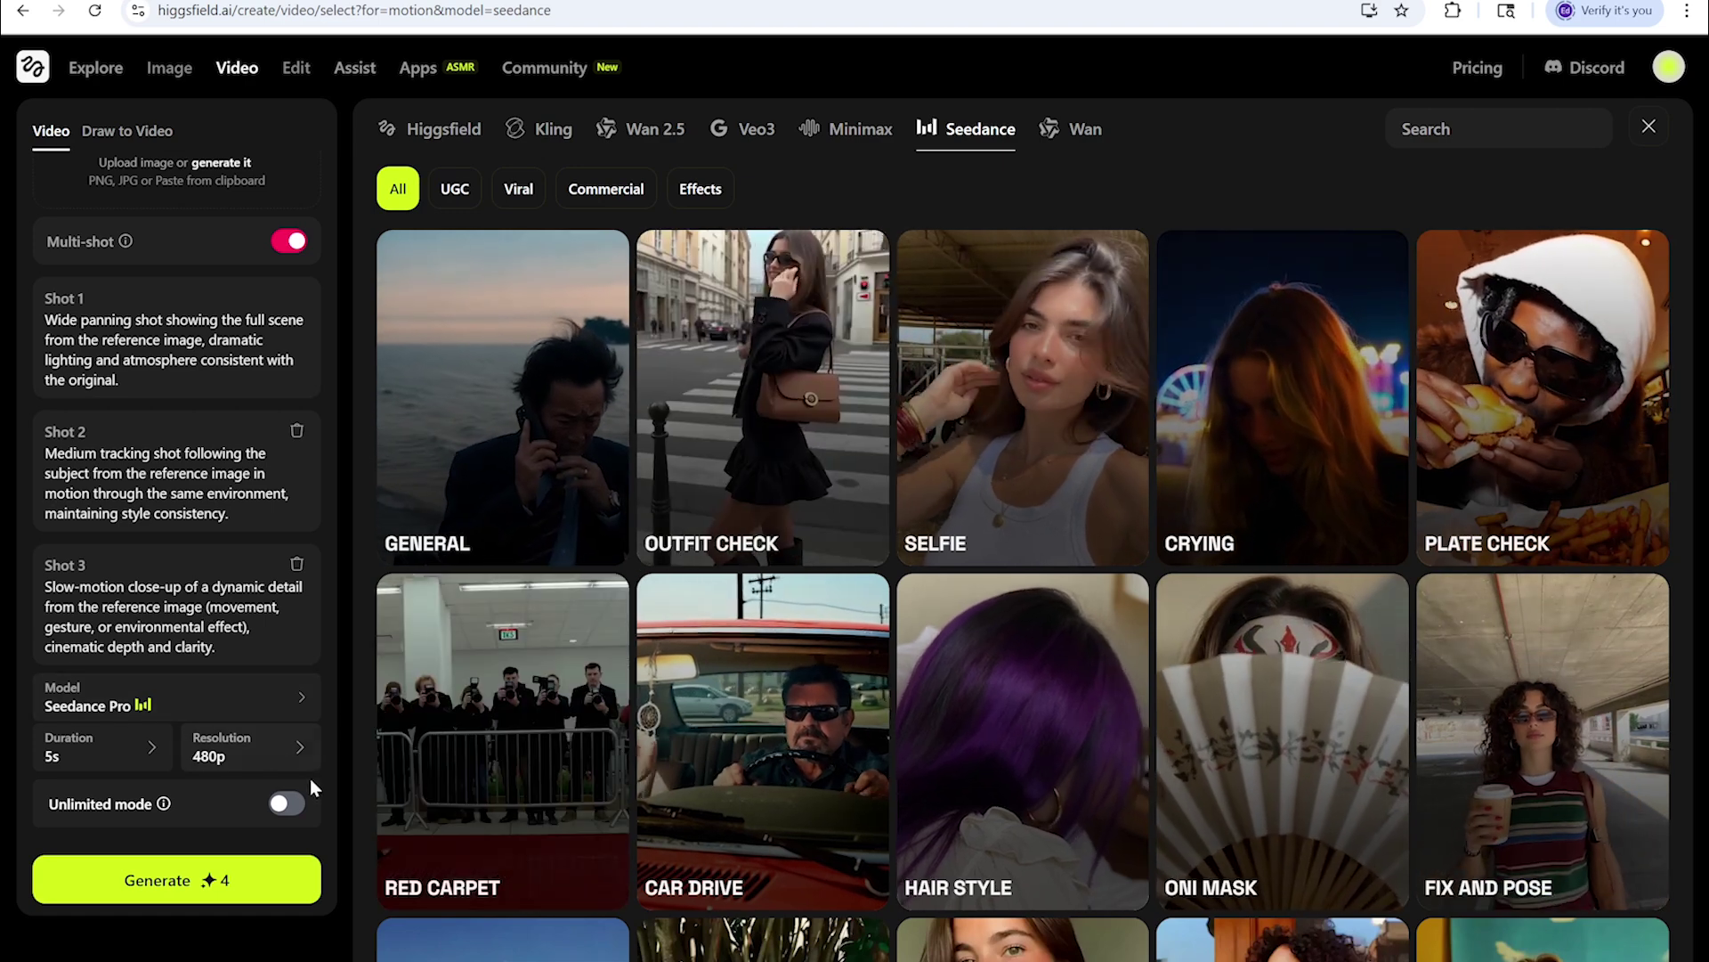
Enable Unlimited mode on Seedance Pro, set 720p resolution, try 10s duration and revert to 5s
click(281, 807)
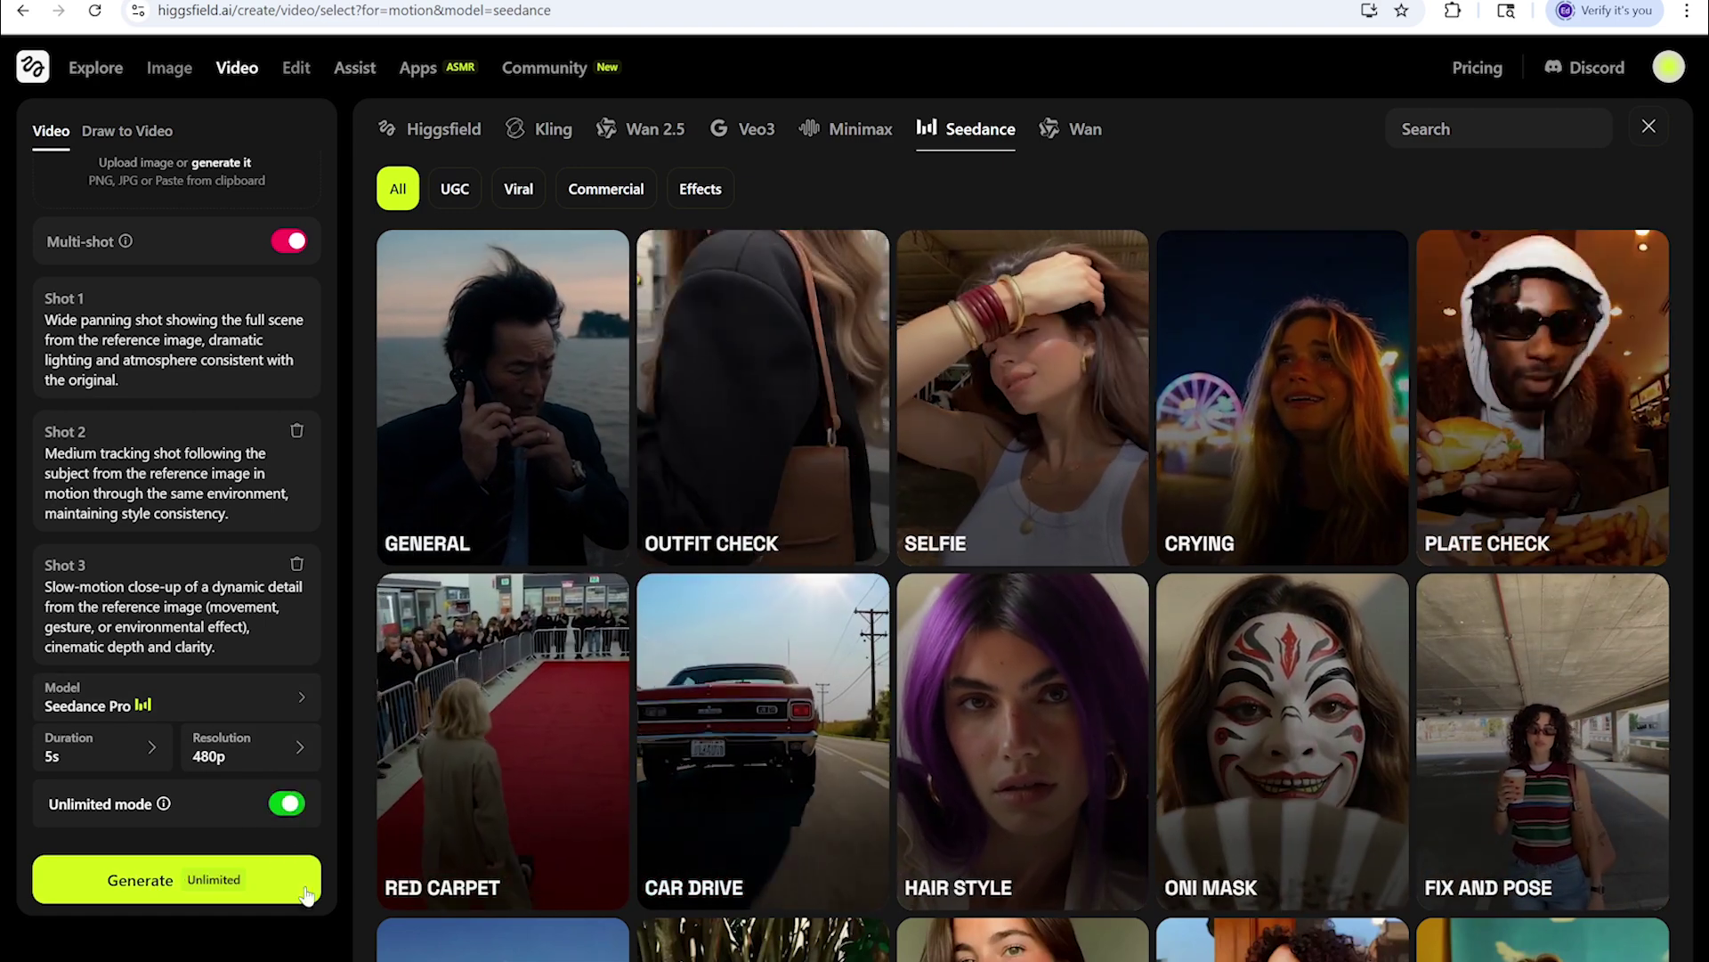
click(298, 756)
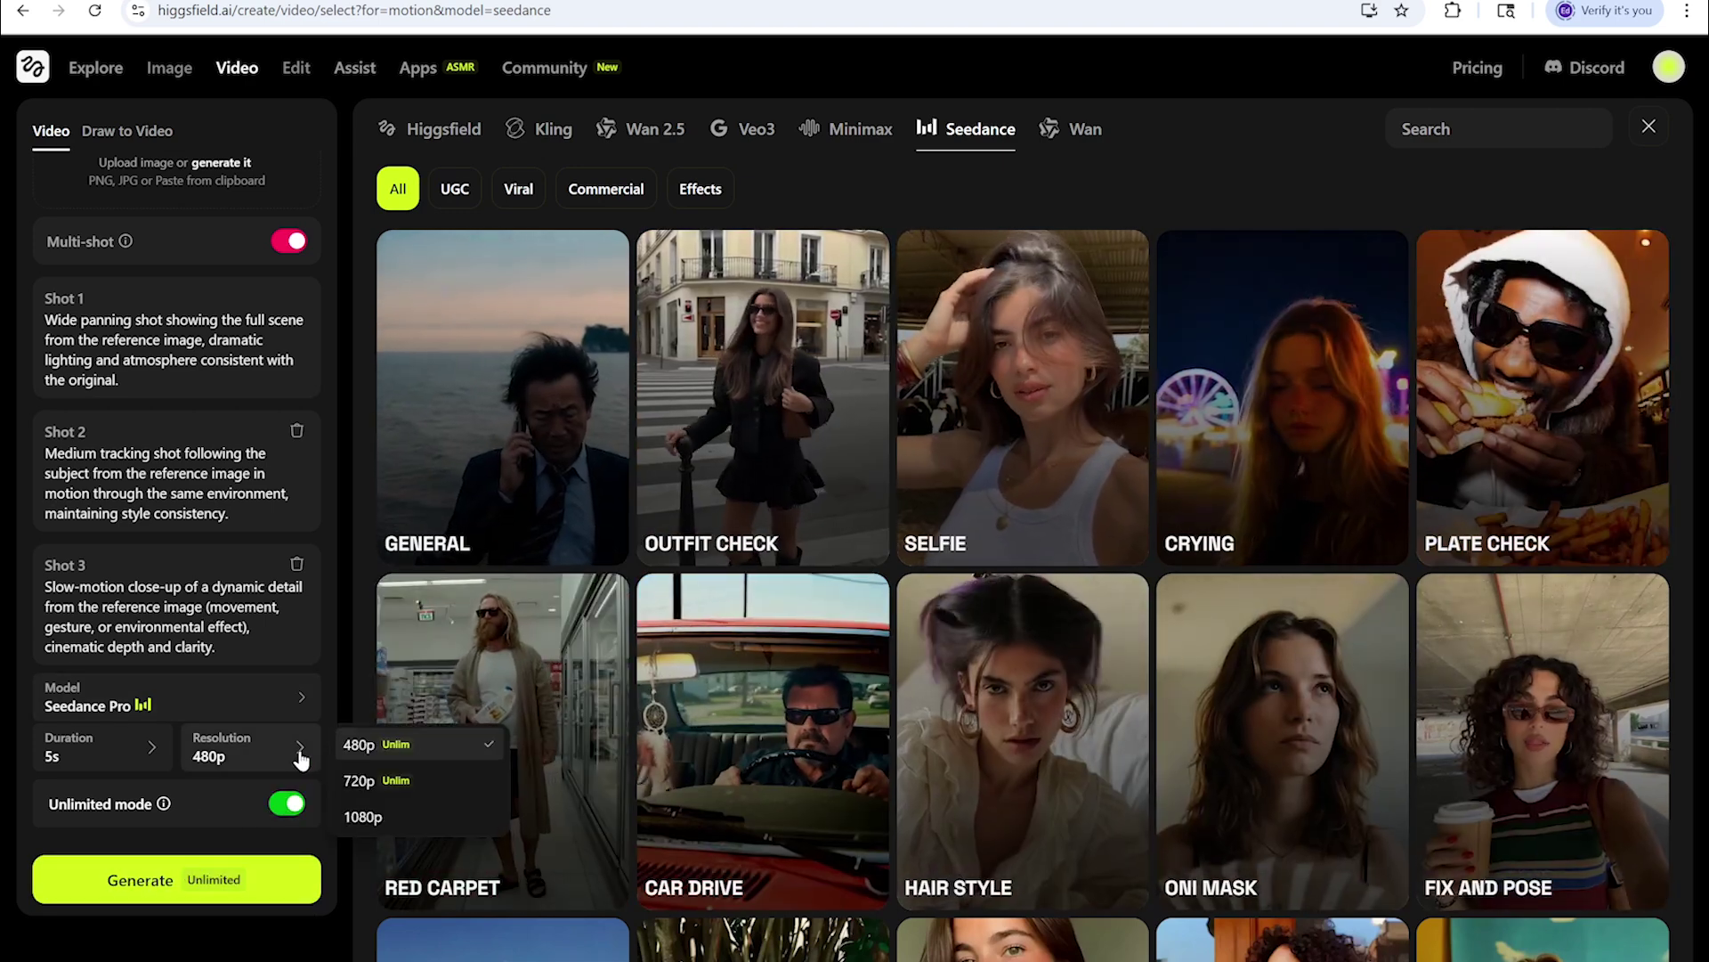
click(398, 785)
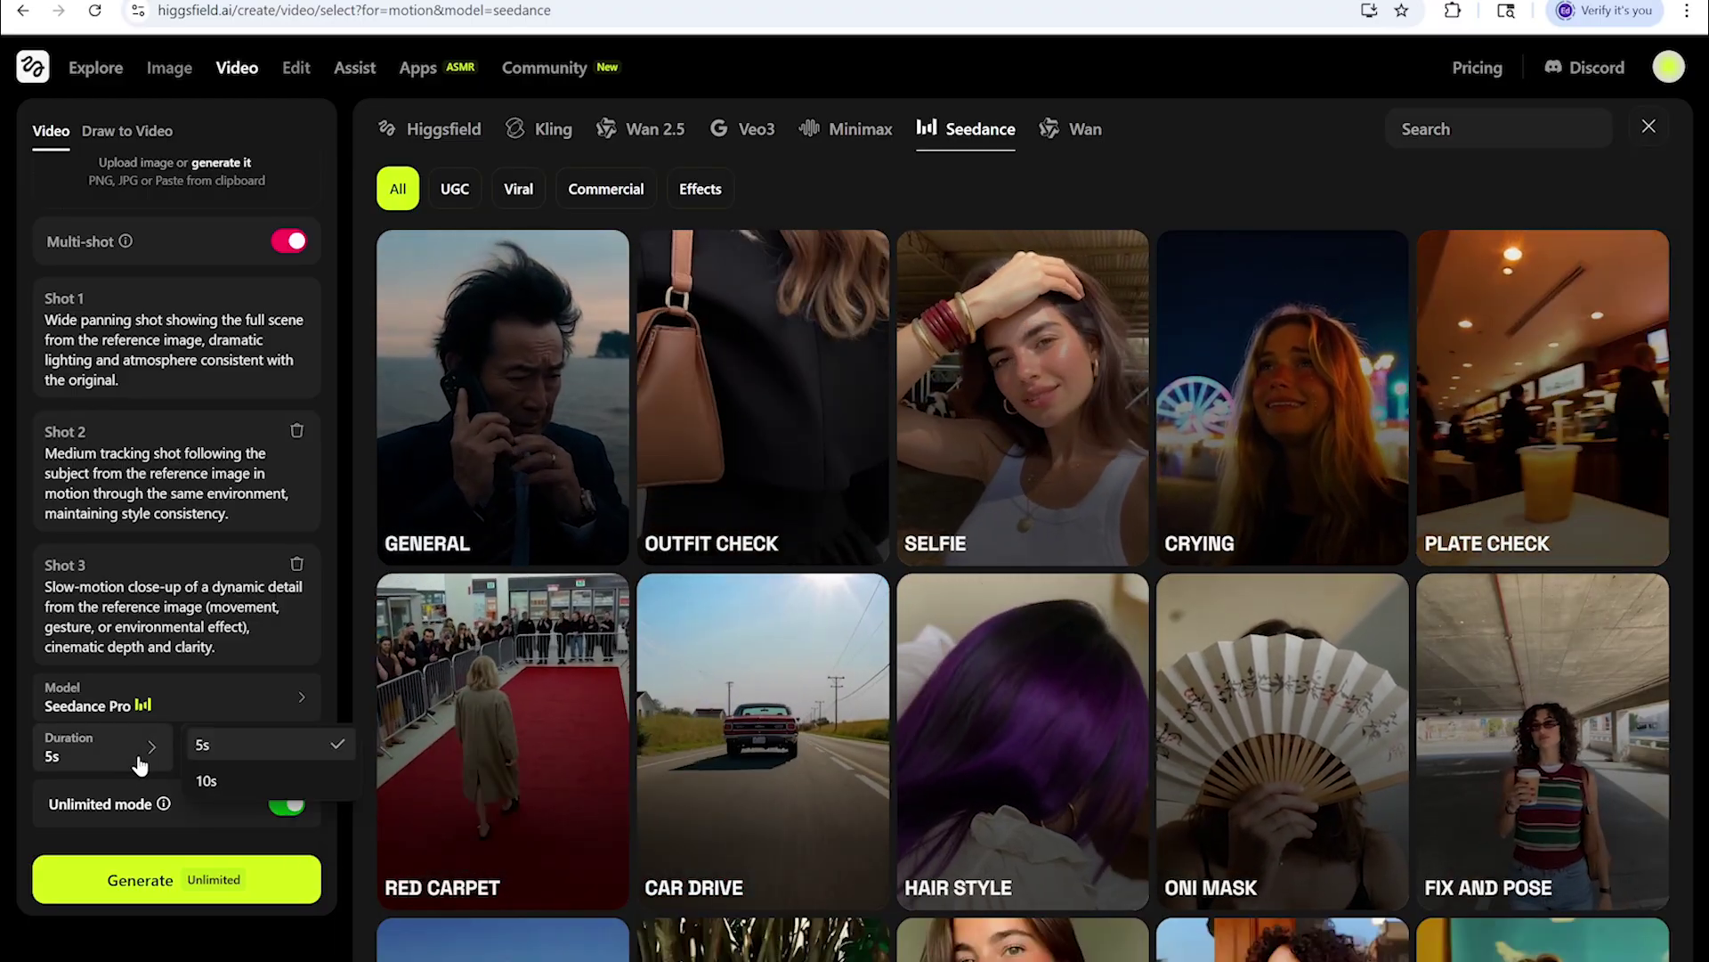
click(207, 780)
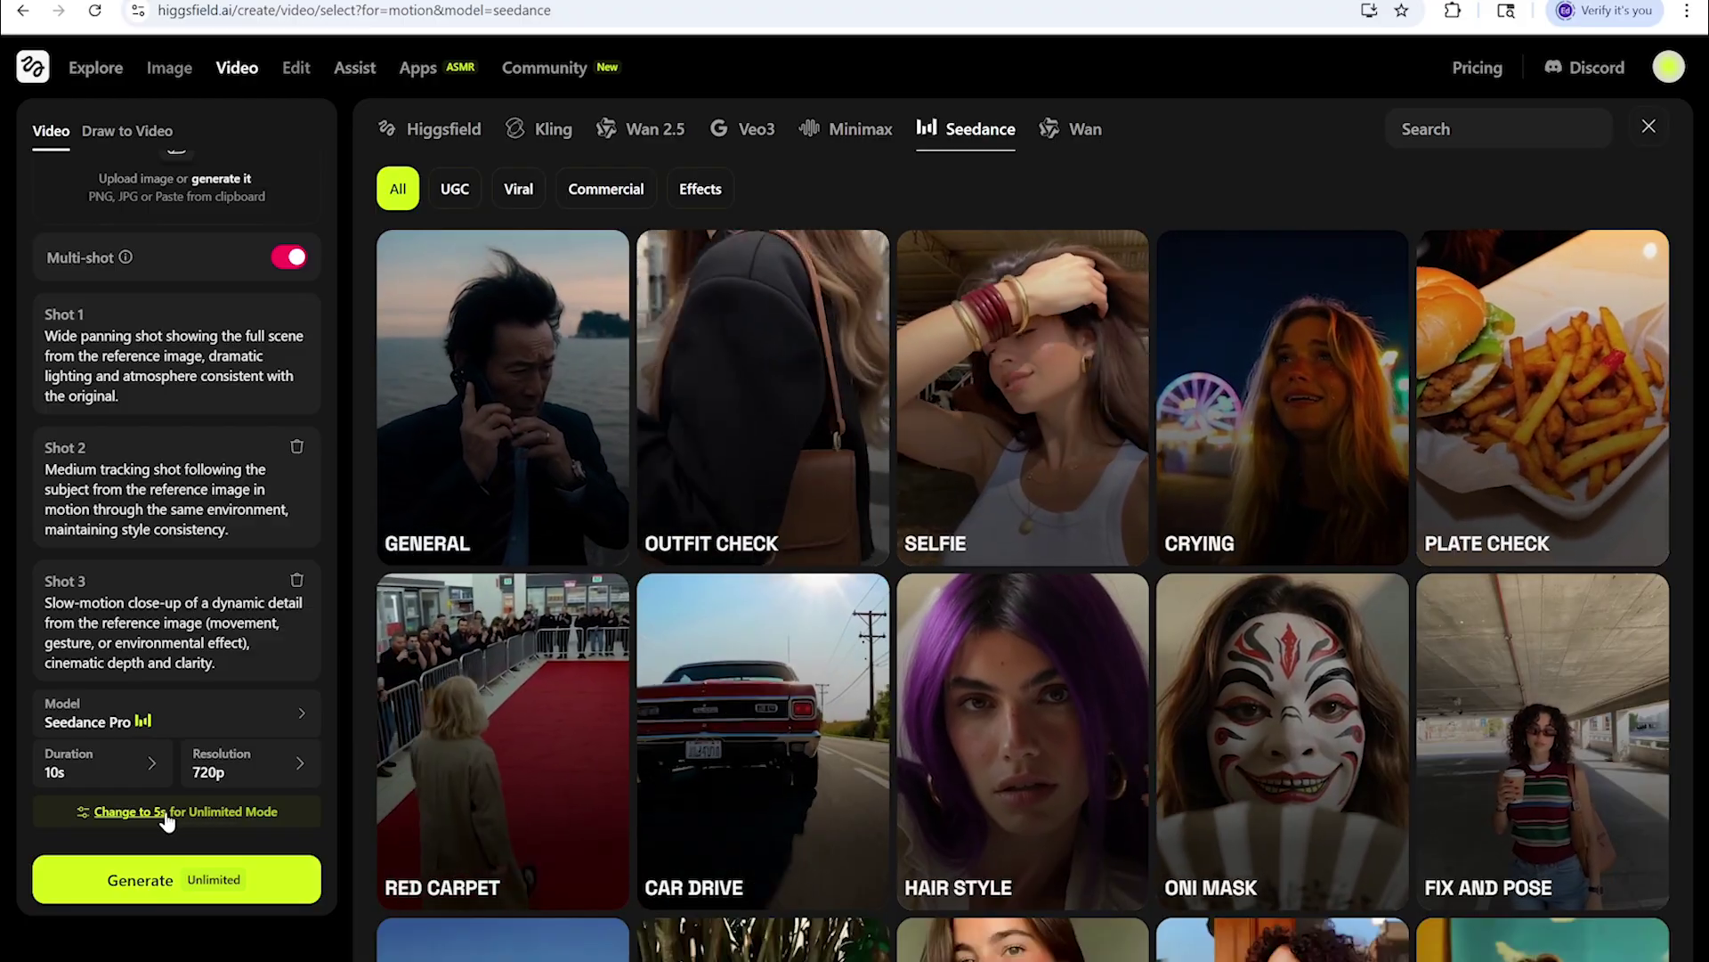
click(134, 781)
click(203, 765)
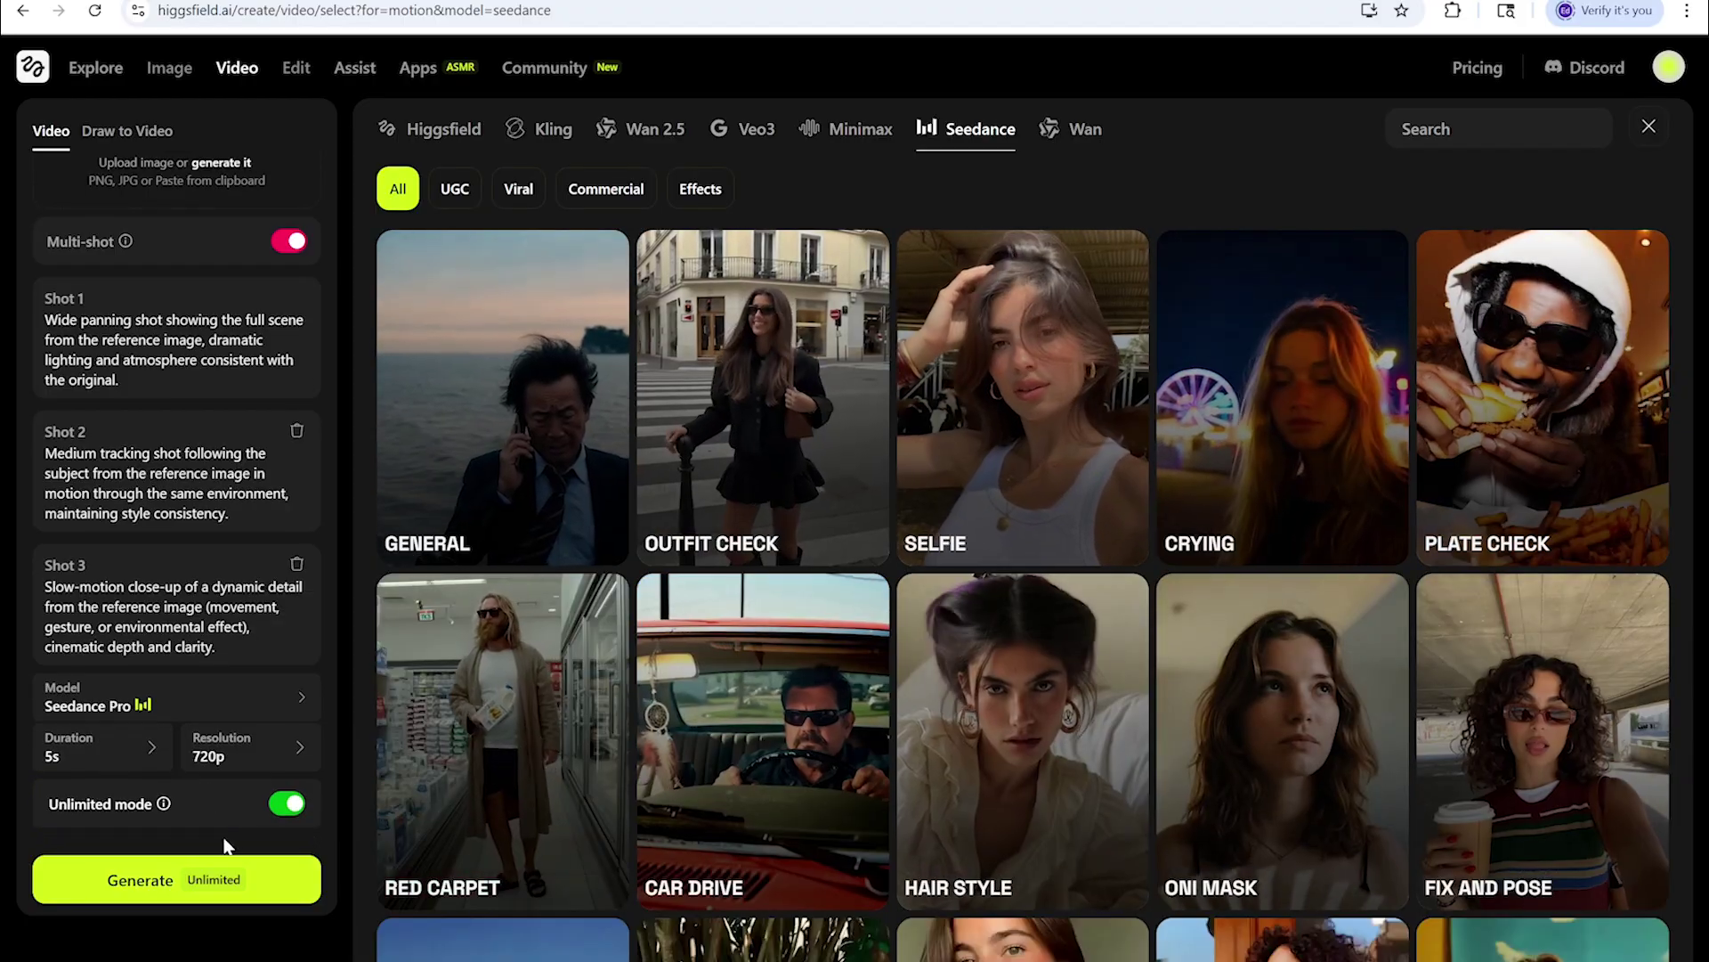
click(256, 708)
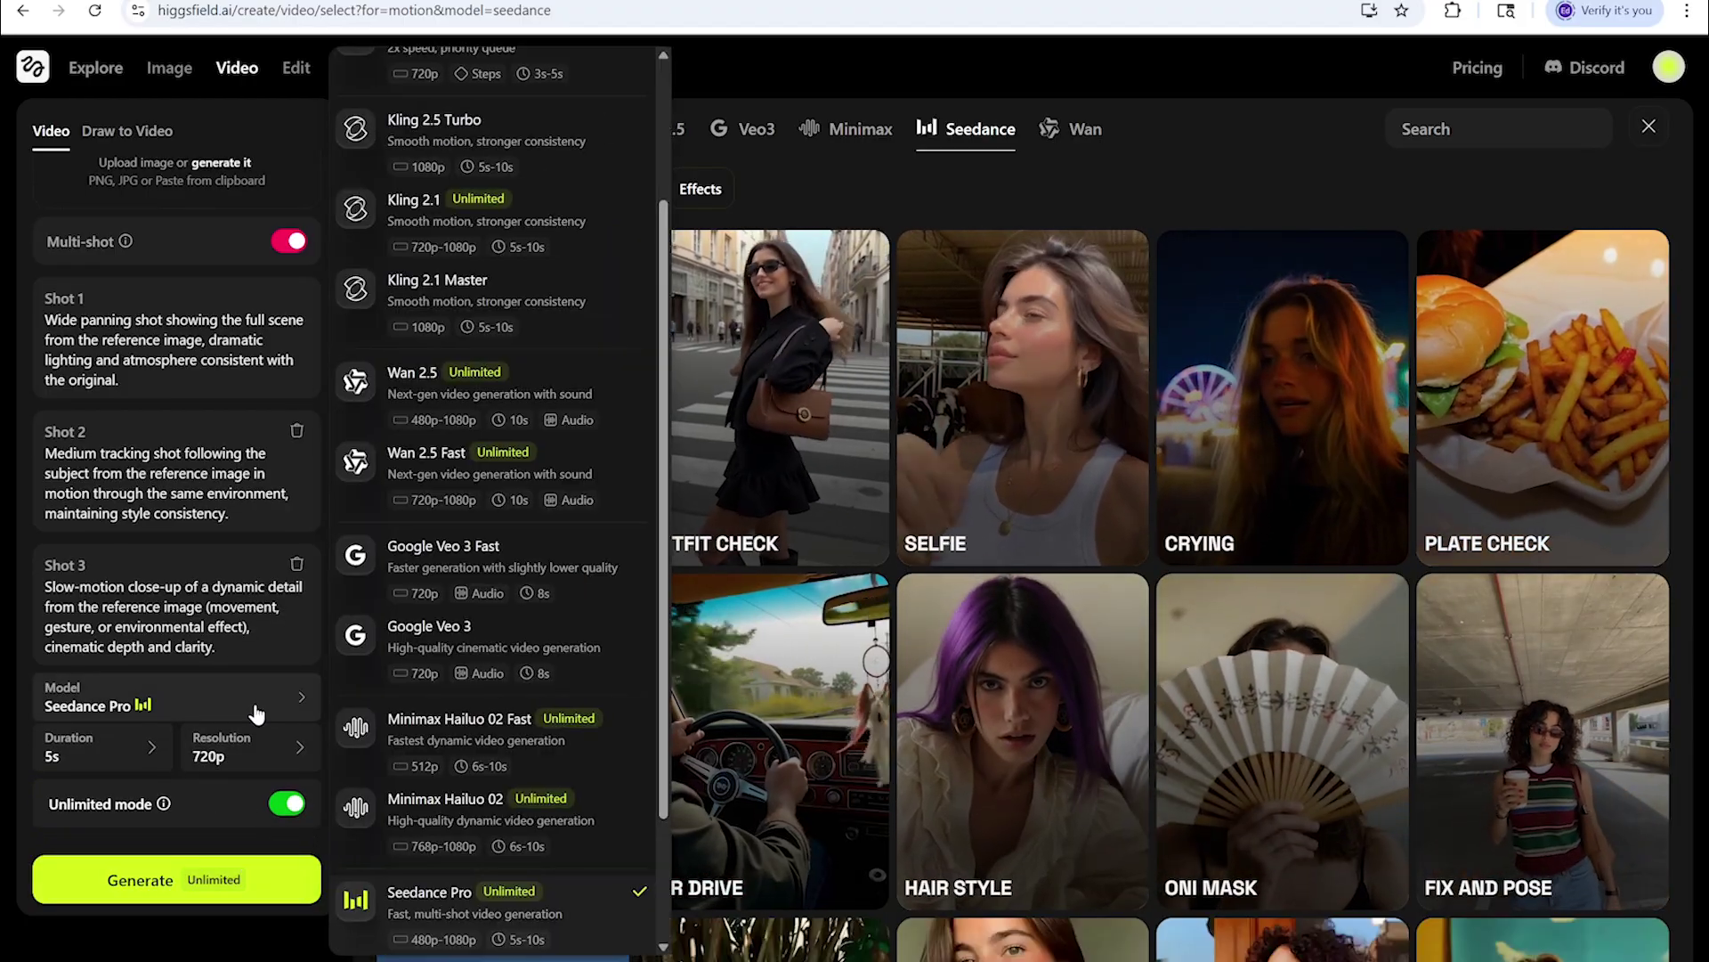
scroll(467, 682, down, 2)
Switch to Wan 2.5 Fast with Unlimited mode on, try 1080p and 10s, then revert to 5s
click(525, 300)
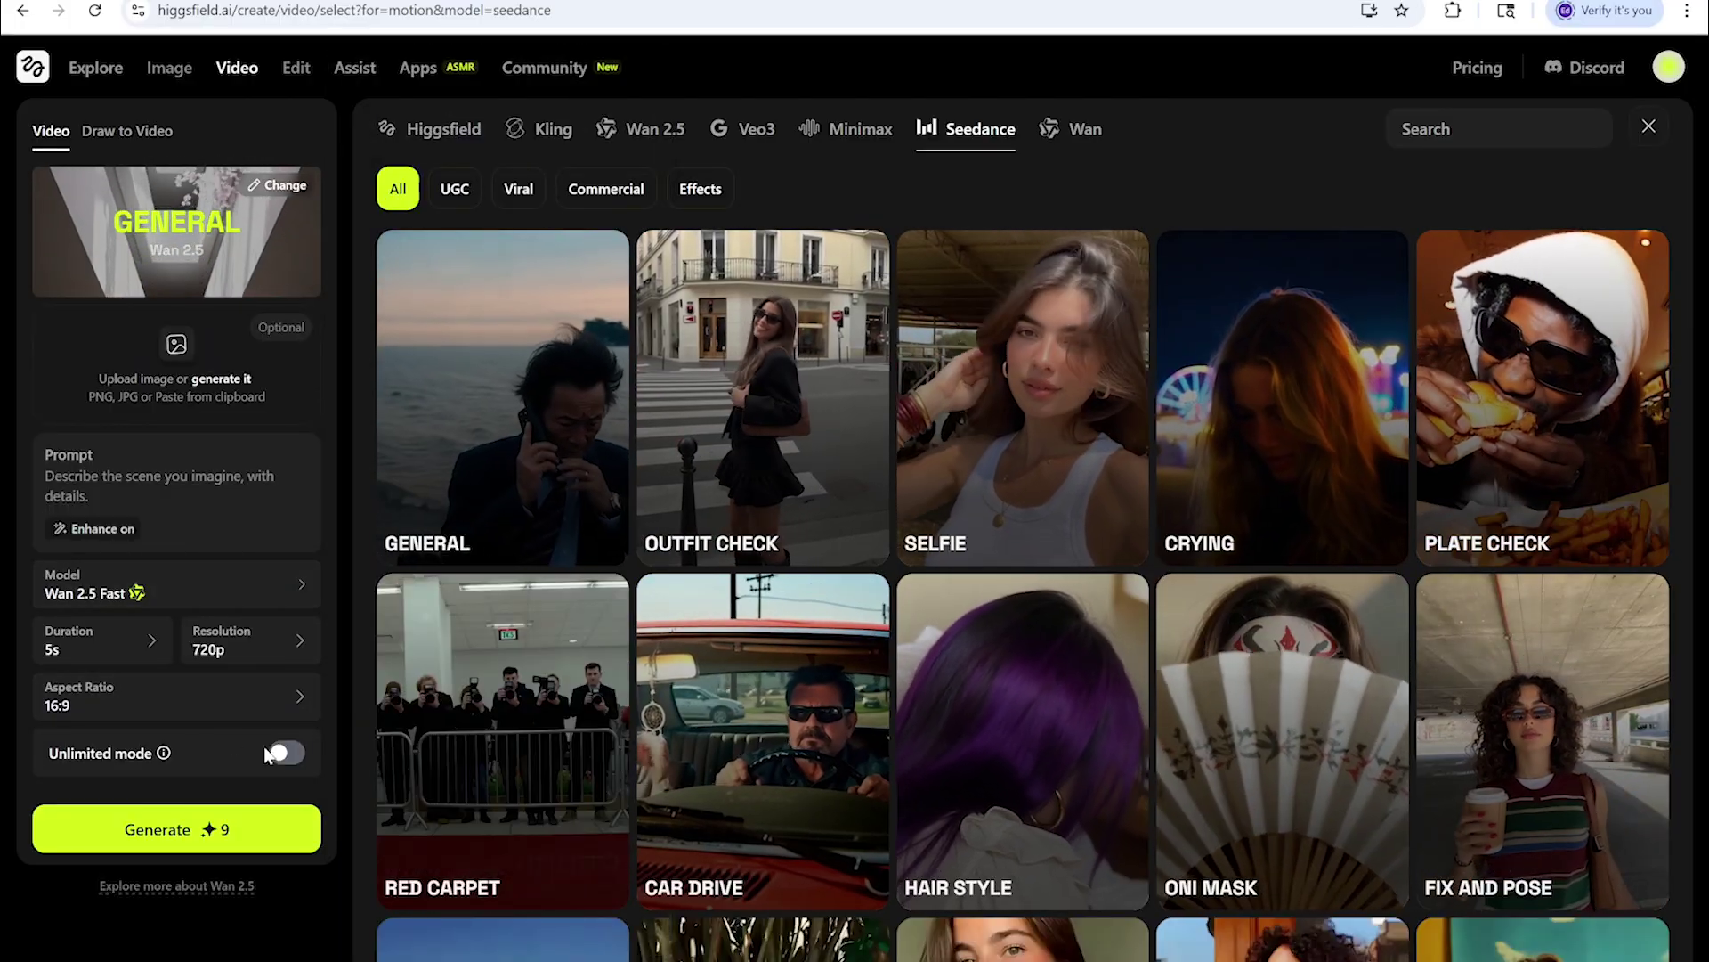
click(283, 753)
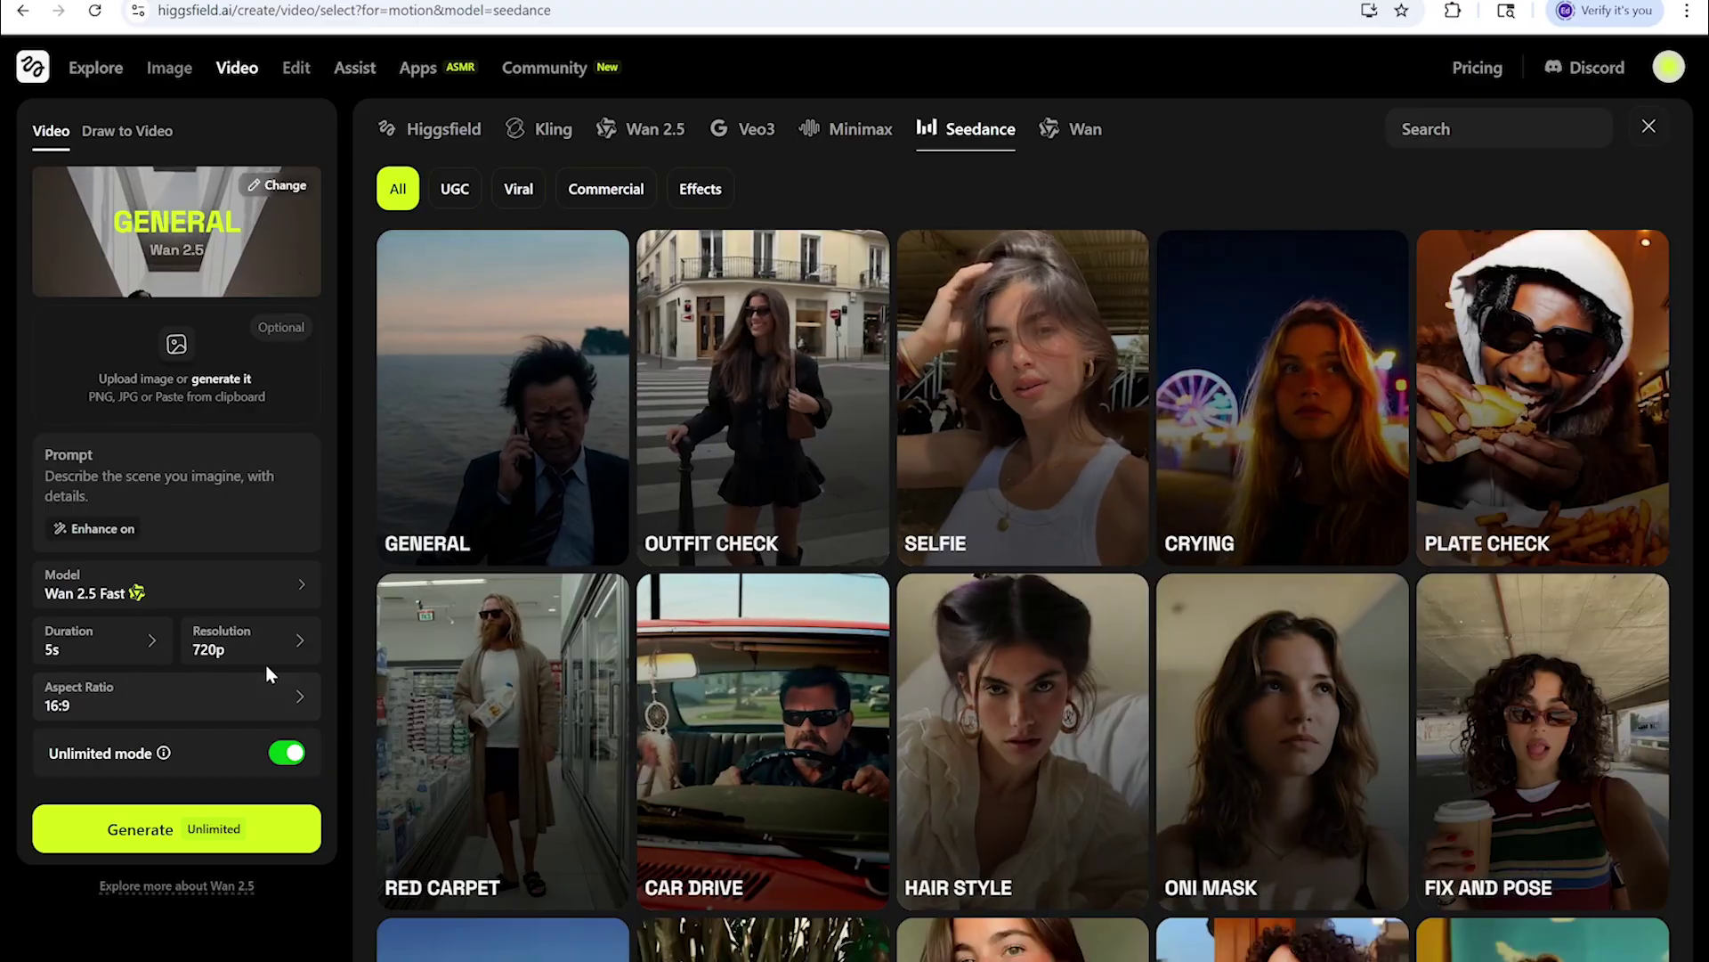
click(255, 590)
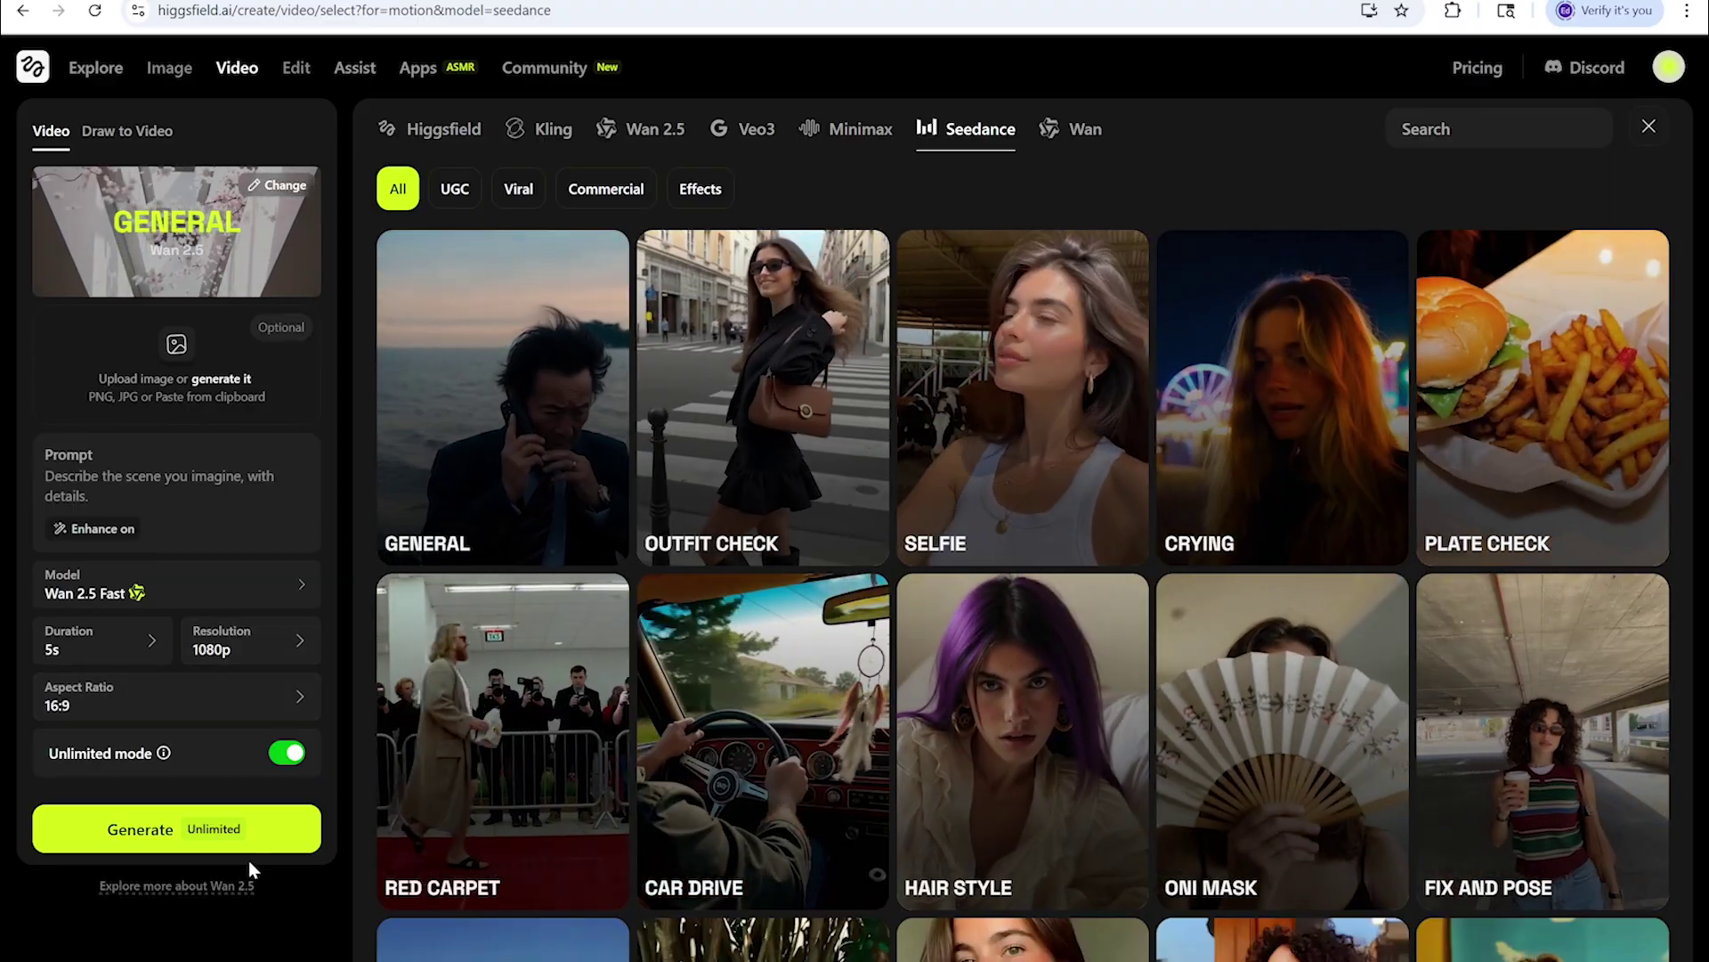
click(90, 642)
click(85, 595)
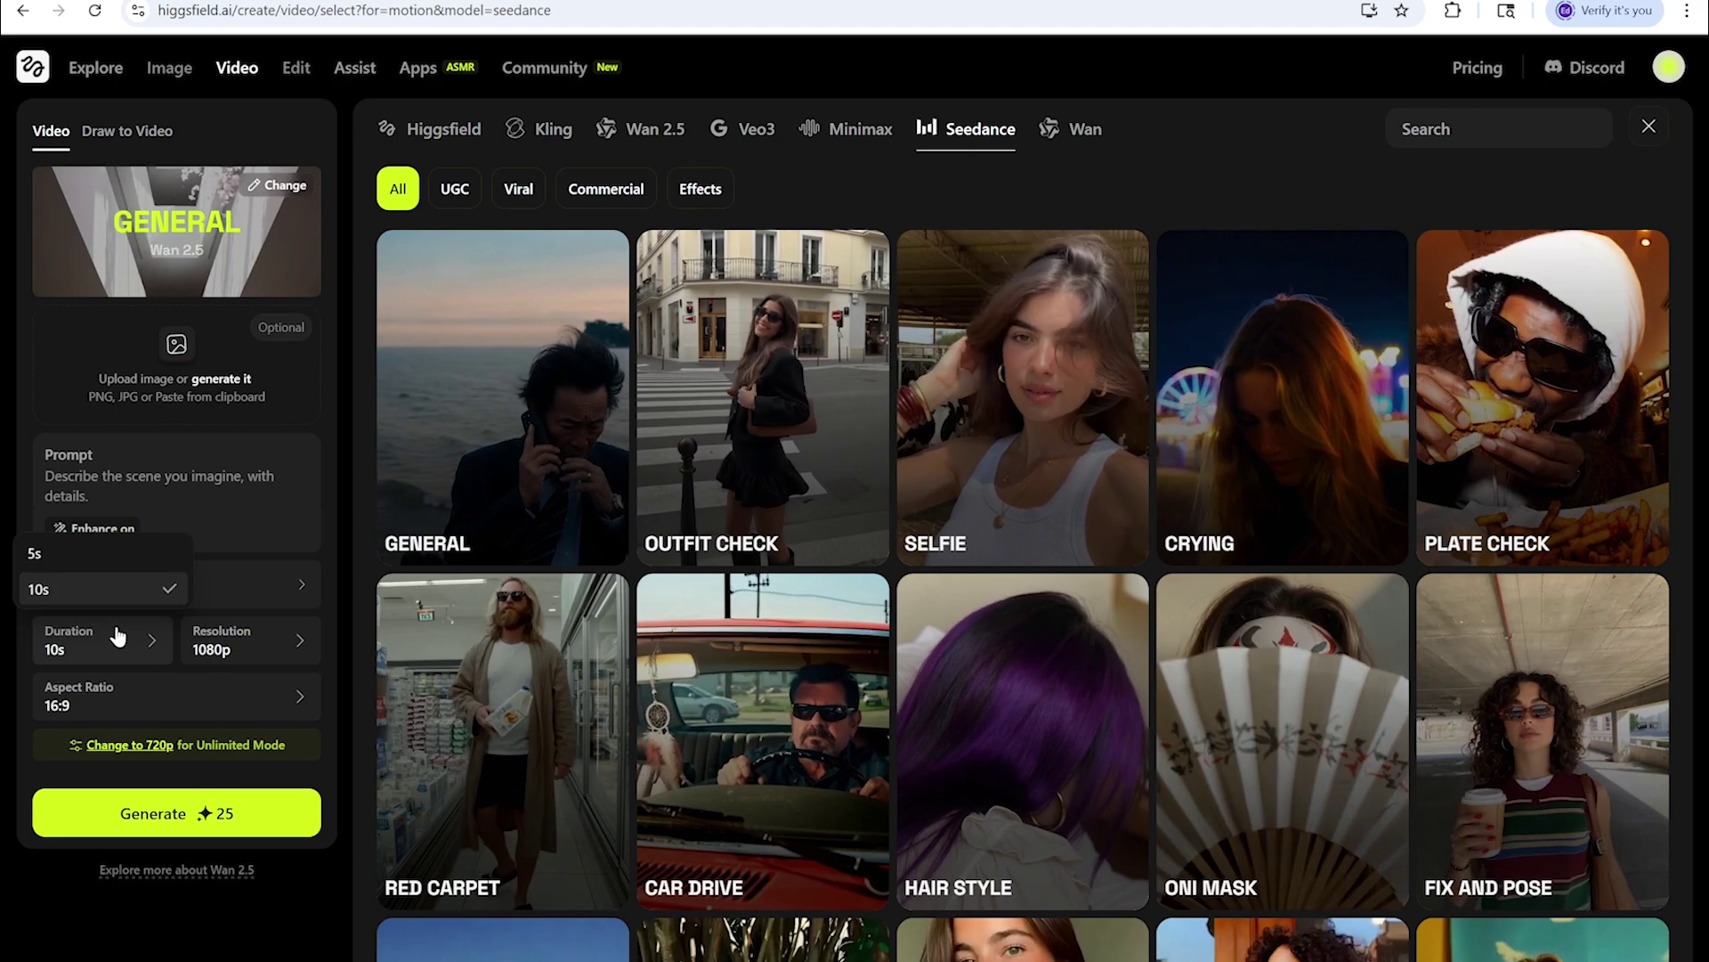
click(107, 553)
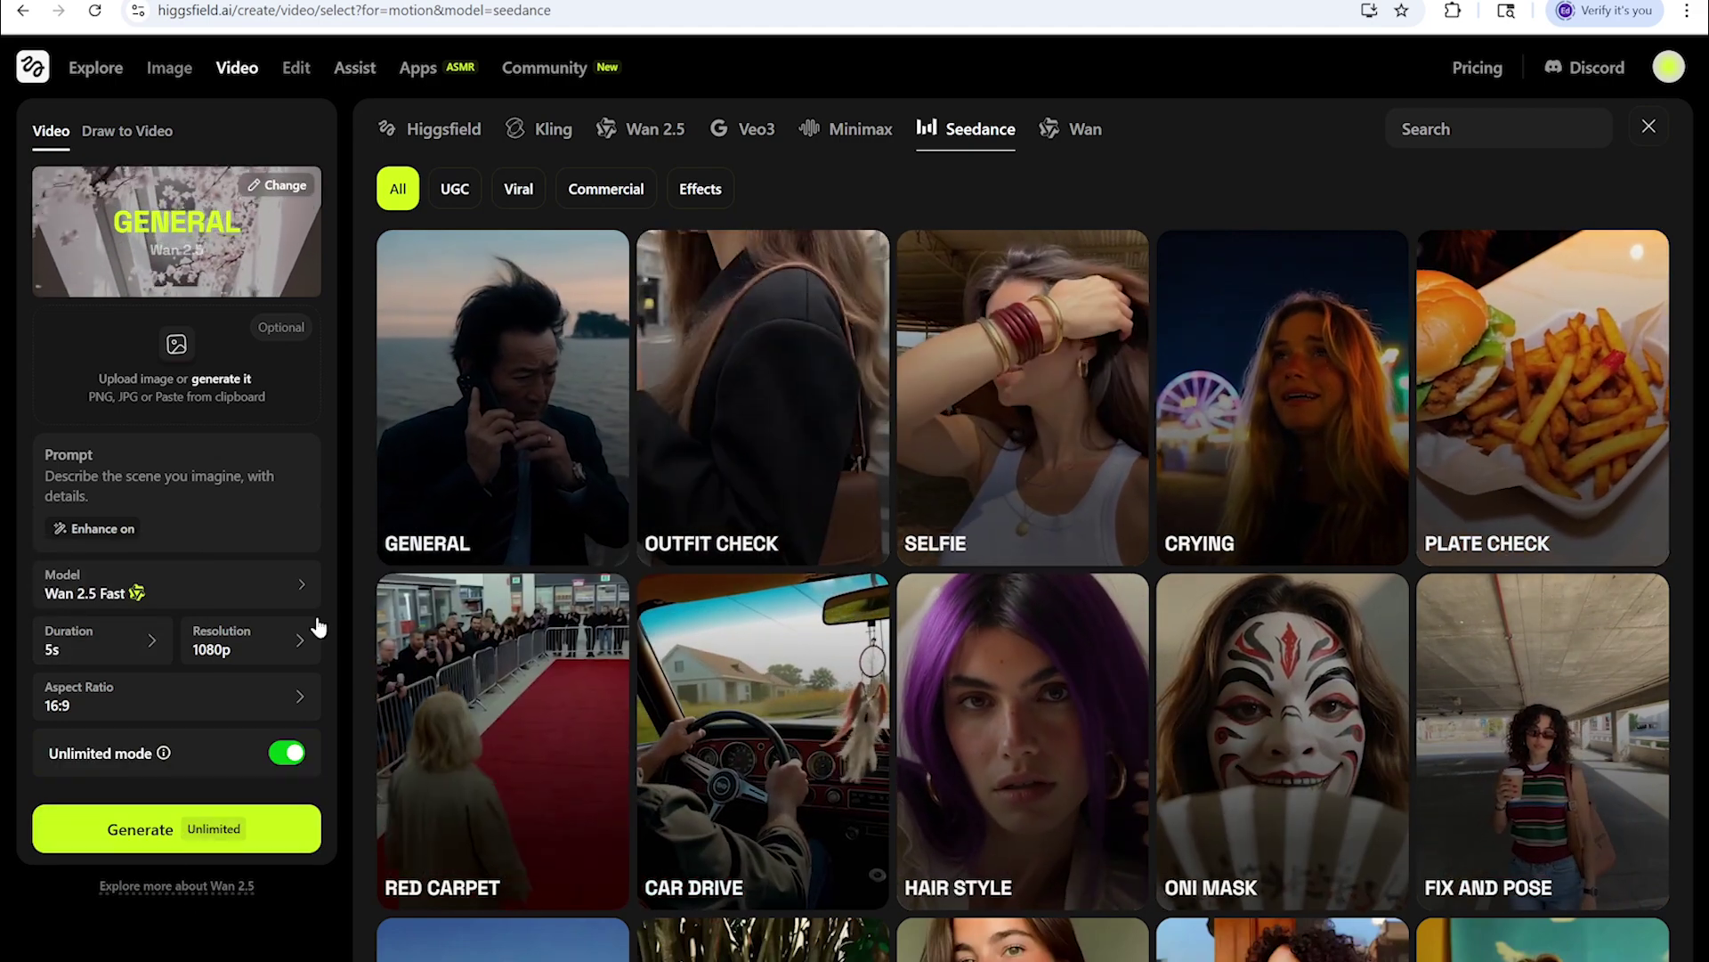
Change the model to Wan 2.5 and set the resolution to 720p
click(299, 597)
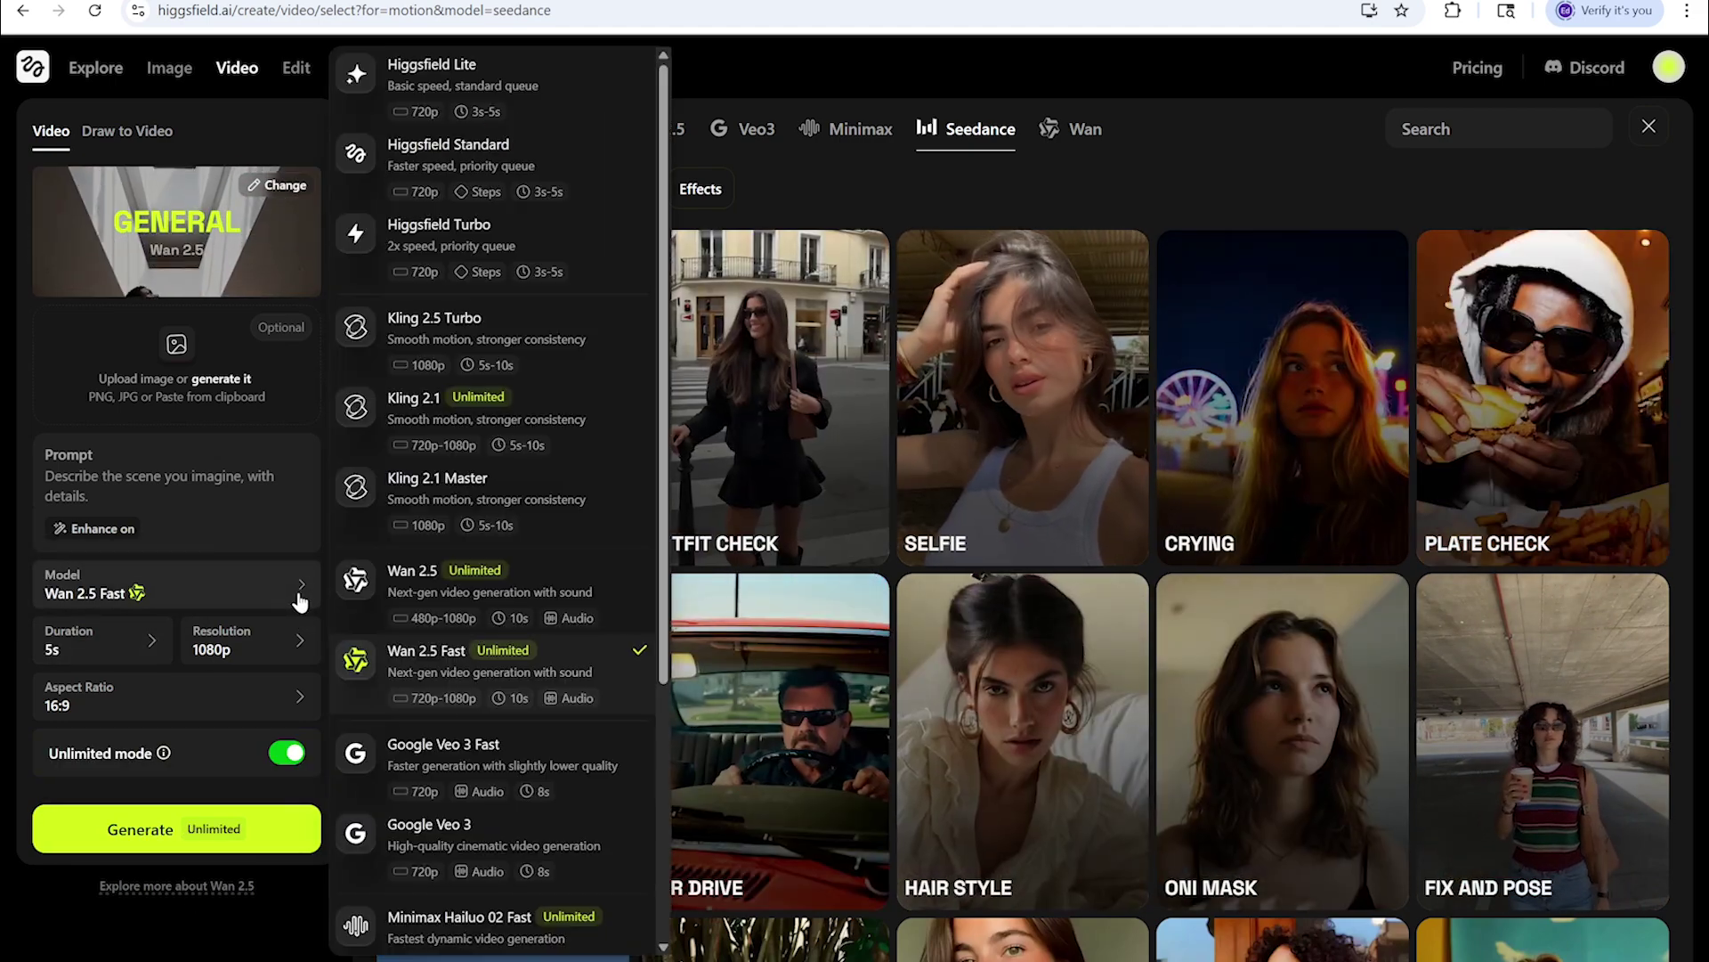
click(487, 602)
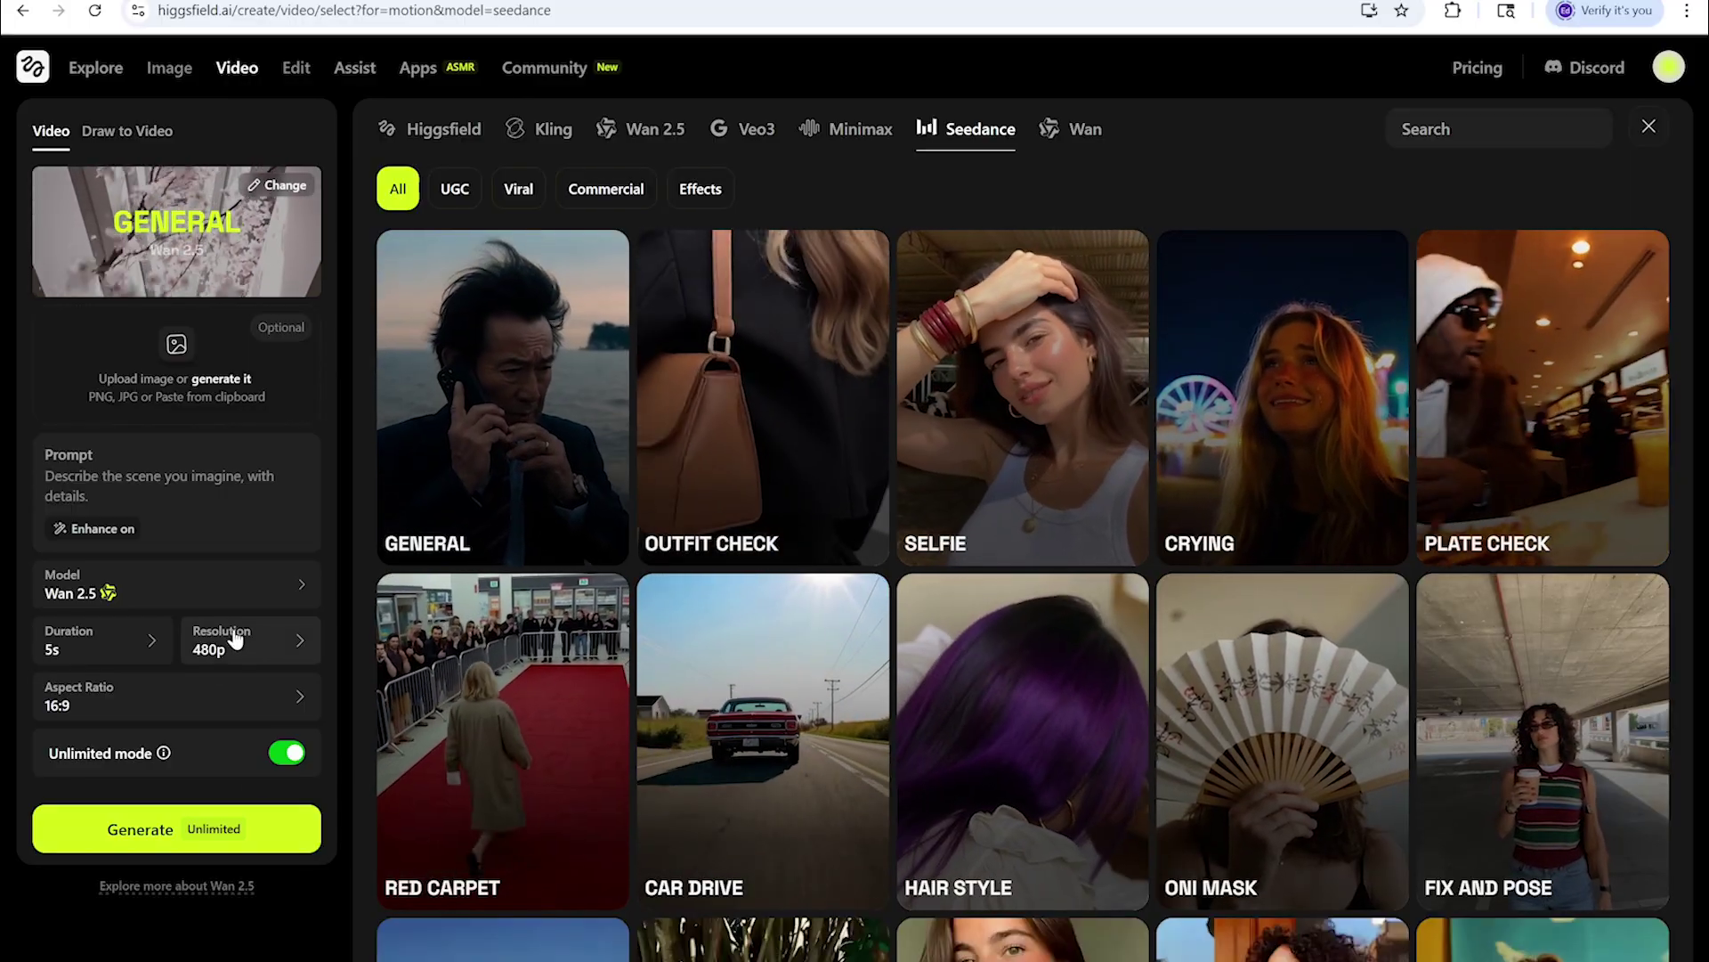
click(267, 647)
click(247, 558)
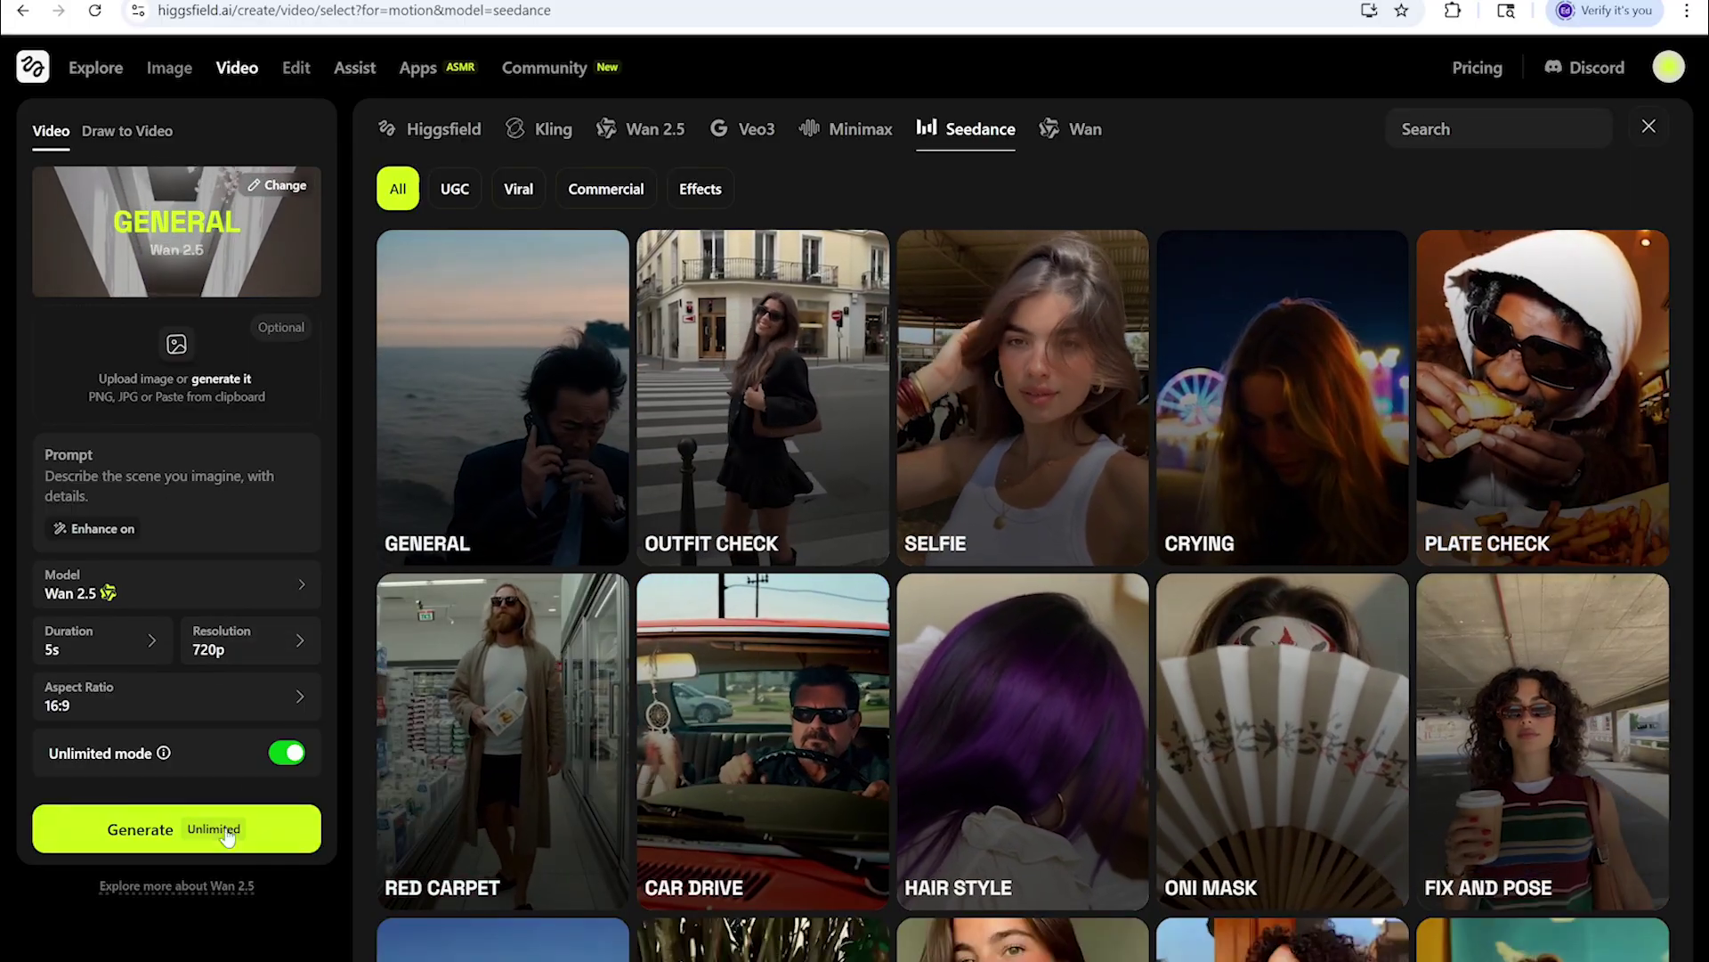